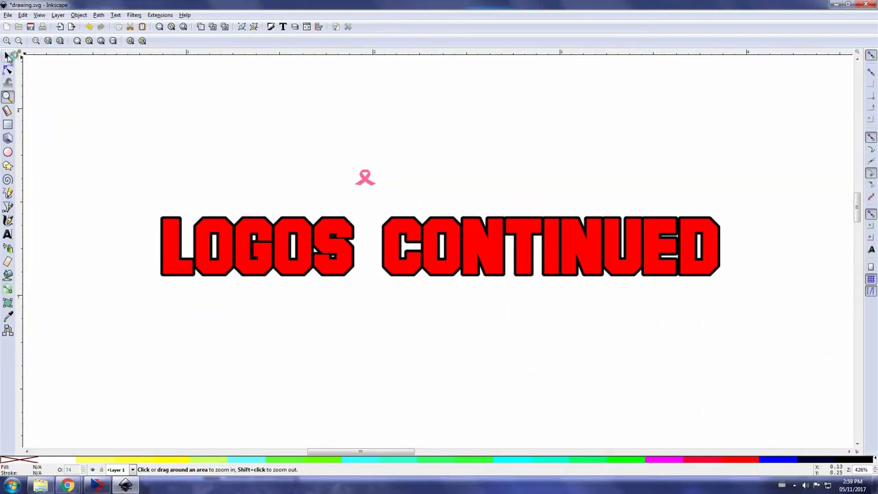
Step: Drag the pink ribbon image onto the page near the top-left, at X 2.401, Y 7.274 in
{"action": "left_click", "coordinate": [7, 57]}
{"action": "left_click", "coordinate": [366, 181]}
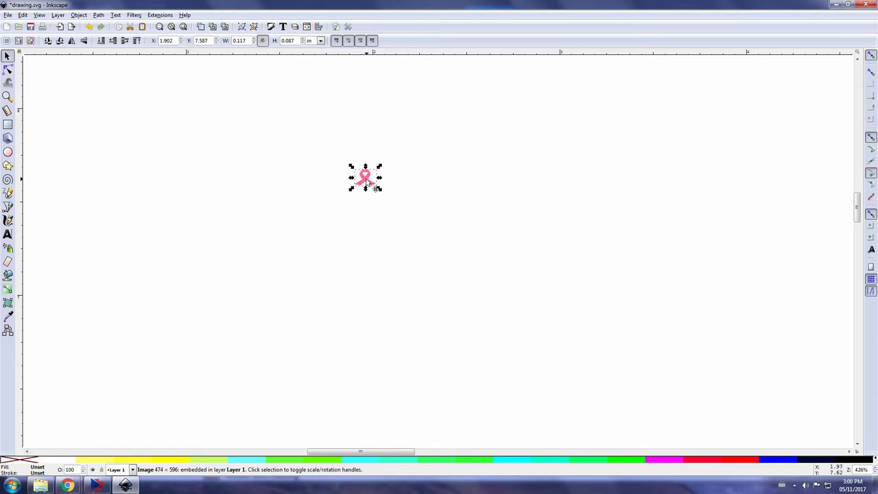
{"action": "left_click_drag", "start_coordinate": [367, 180], "coordinate": [666, 307]}
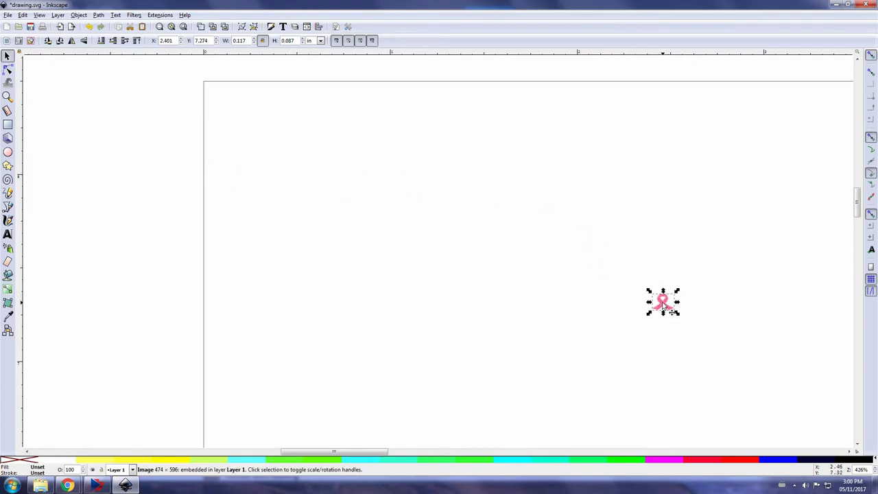
Step: Draw a 1.000 × 0.928 in rectangle snapped into the page's top-left corner and lower its opacity to 27
{"action": "left_click", "coordinate": [7, 125]}
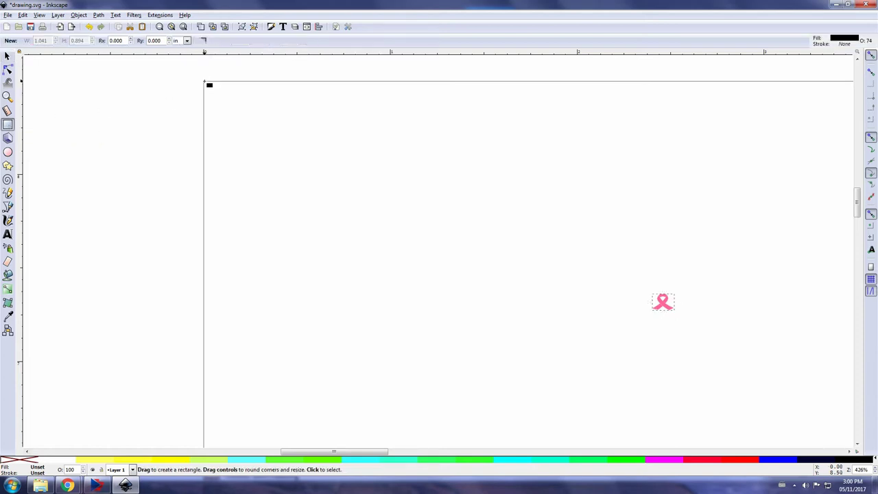
{"action": "left_click_drag", "start_coordinate": [205, 83], "coordinate": [430, 290]}
{"action": "left_click", "coordinate": [7, 55]}
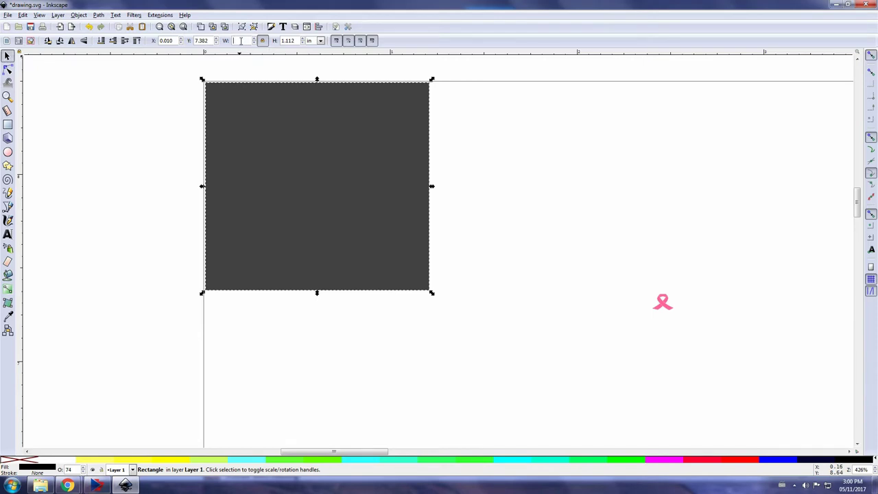
{"action": "key", "text": "Return"}
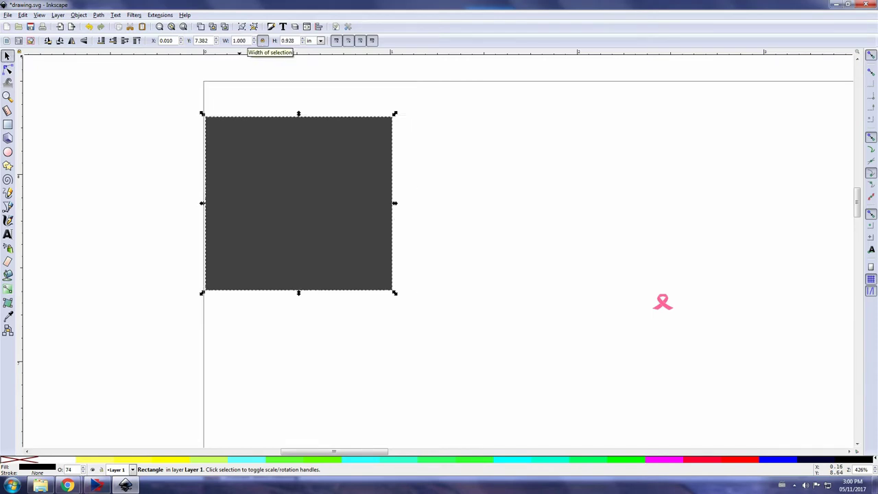
{"action": "left_click_drag", "start_coordinate": [336, 213], "coordinate": [334, 177]}
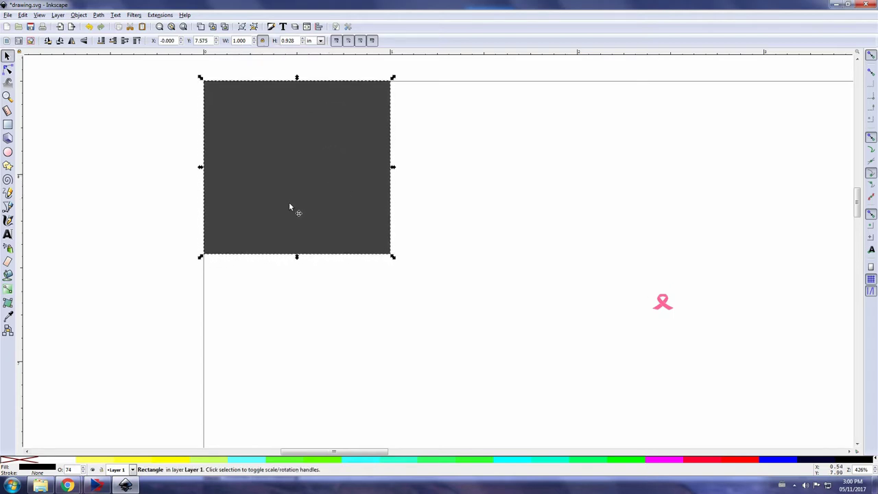
{"action": "left_click", "coordinate": [83, 472]}
{"action": "left_click", "coordinate": [83, 472]}
{"action": "left_click_drag", "start_coordinate": [83, 472], "coordinate": [83, 472]}
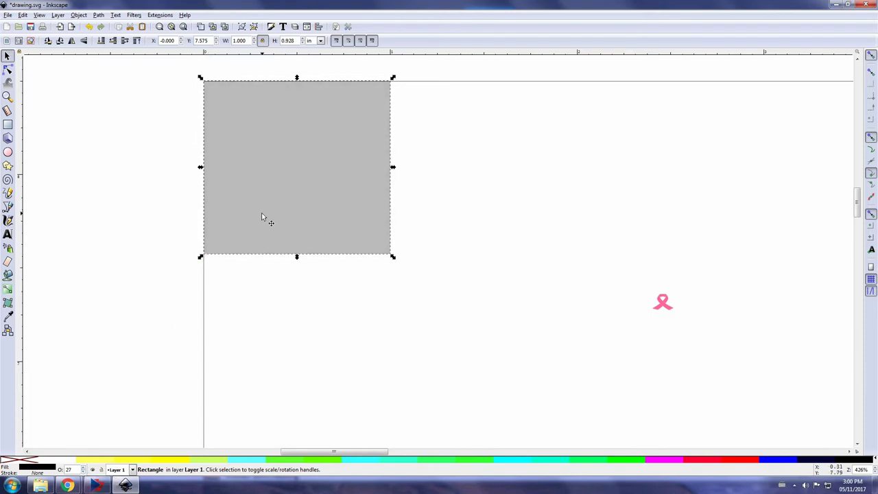
Step: Duplicate the grey rectangle and drag the copy to the page's bottom-right corner
{"action": "right_click", "coordinate": [257, 184]}
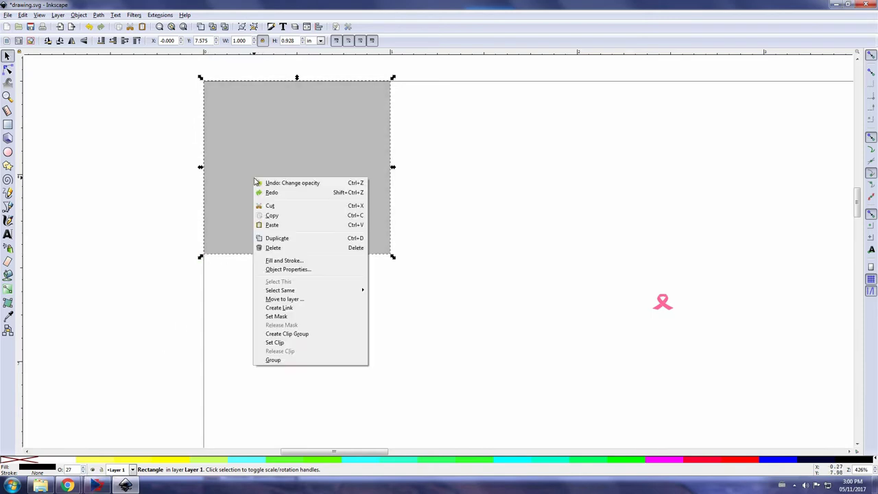
{"action": "left_click", "coordinate": [280, 237]}
{"action": "left_click_drag", "start_coordinate": [328, 243], "coordinate": [498, 387]}
{"action": "key", "text": "minus"}
{"action": "key", "text": "minus"}
{"action": "key", "text": "minus"}
{"action": "key", "text": "minus"}
{"action": "key", "text": "minus"}
{"action": "key", "text": "minus"}
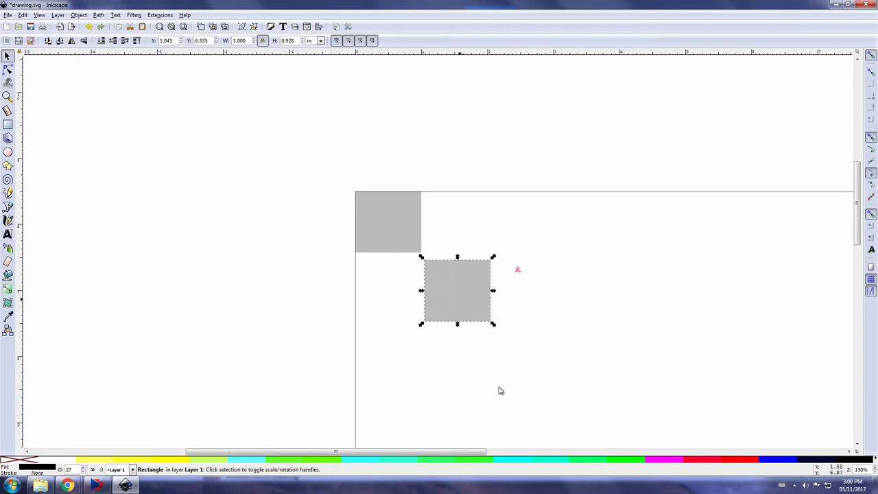
{"action": "left_click_drag", "start_coordinate": [447, 274], "coordinate": [656, 425]}
{"action": "key", "text": "plus"}
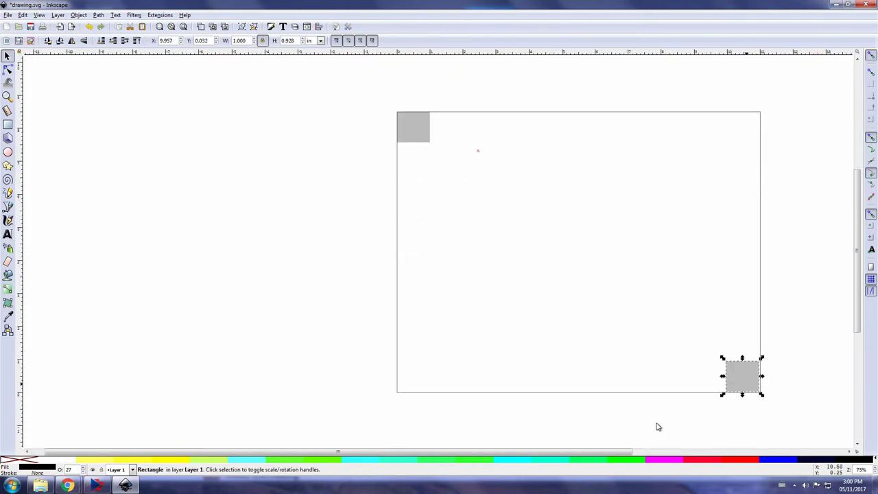
{"action": "scroll", "coordinate": [657, 426], "scroll_direction": "down", "scroll_amount": 2}
Step: Zoom in on the bottom-right copy and nudge it flush into the page corner
{"action": "left_click", "coordinate": [8, 97]}
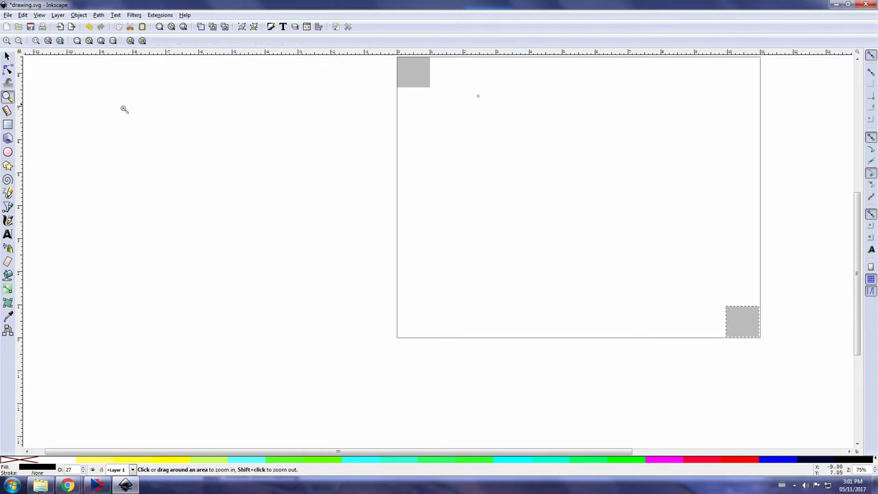
{"action": "left_click", "coordinate": [743, 321]}
{"action": "left_click", "coordinate": [743, 322]}
{"action": "left_click", "coordinate": [743, 321]}
{"action": "left_click", "coordinate": [743, 321]}
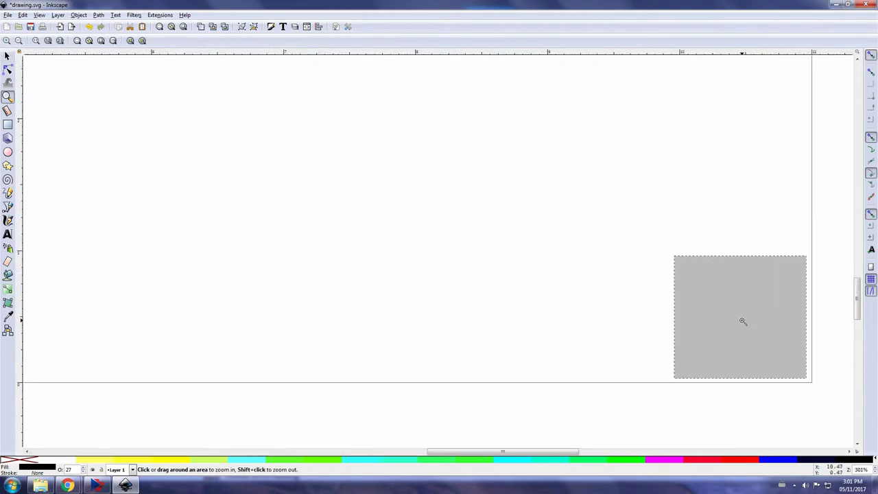
{"action": "left_click", "coordinate": [742, 321]}
{"action": "left_click", "coordinate": [8, 55]}
{"action": "left_click", "coordinate": [660, 320]}
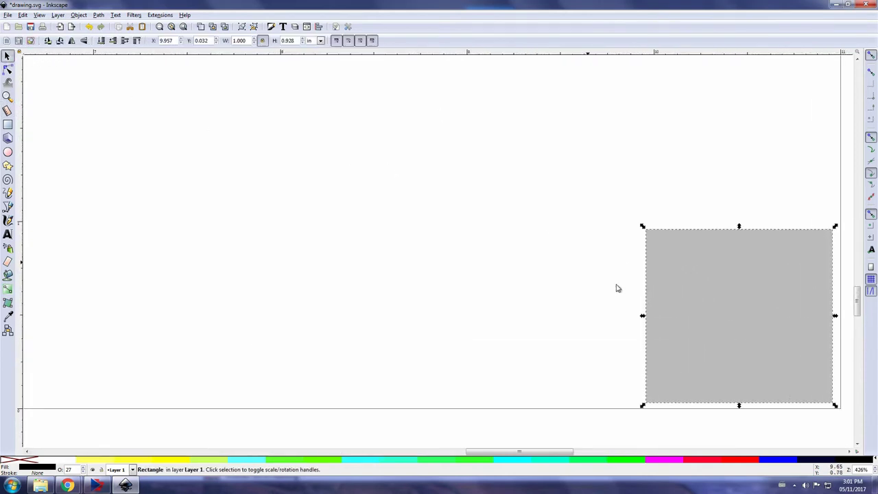
{"action": "left_click_drag", "start_coordinate": [700, 340], "coordinate": [709, 348]}
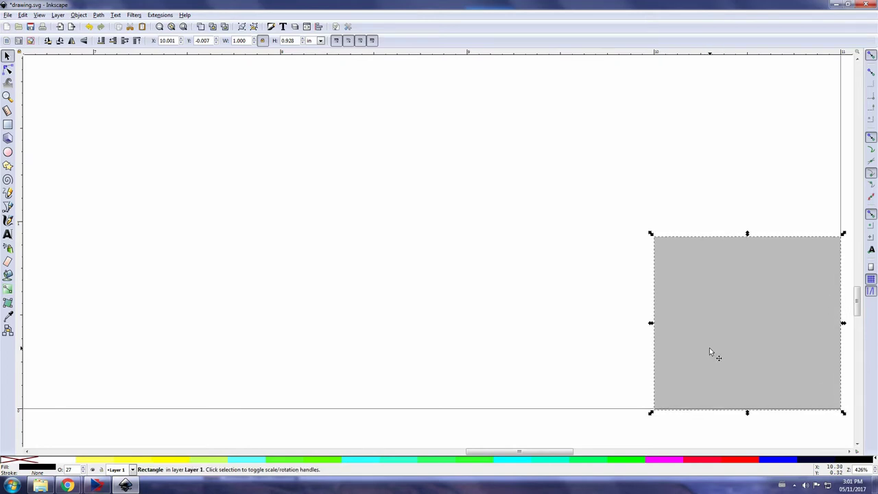
{"action": "left_click", "coordinate": [472, 249]}
{"action": "scroll", "coordinate": [341, 259], "scroll_direction": "down", "scroll_amount": 3}
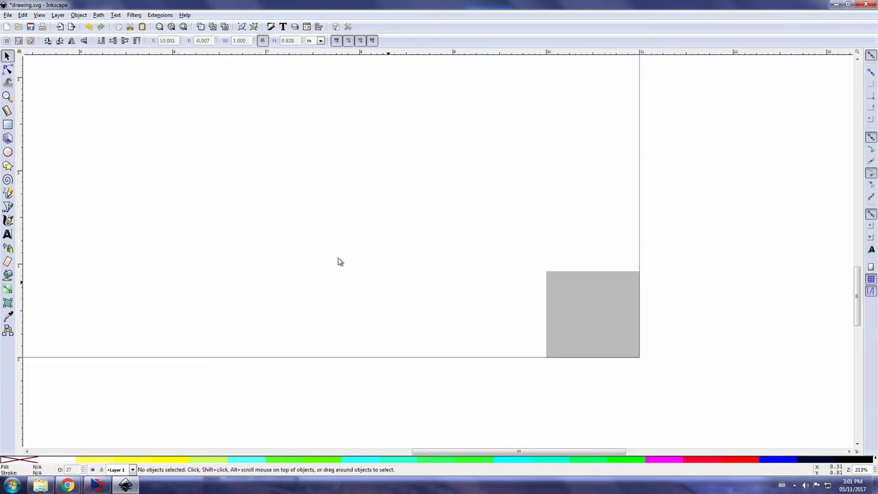
{"action": "scroll", "coordinate": [338, 262], "scroll_direction": "down", "scroll_amount": 2}
{"action": "scroll", "coordinate": [422, 408], "scroll_direction": "down", "scroll_amount": 1}
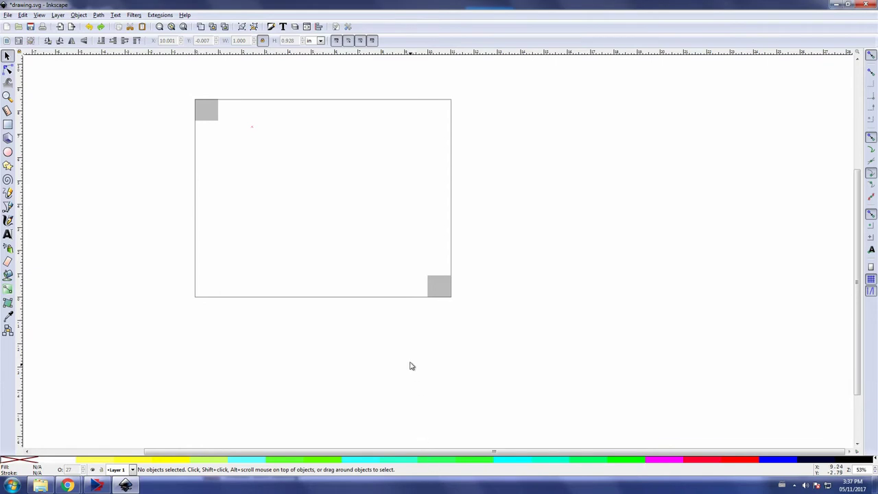
Step: Delete the bottom-right and top-left grey squares
{"action": "left_click", "coordinate": [432, 297]}
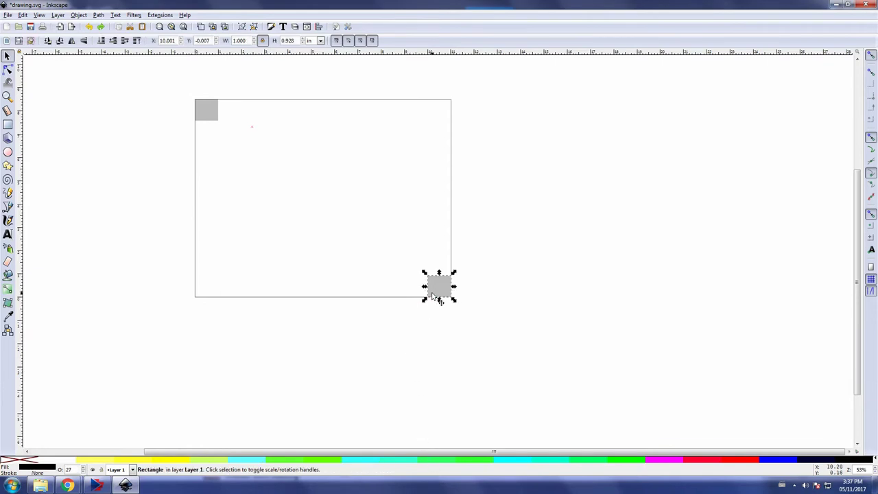
{"action": "key", "text": "Delete"}
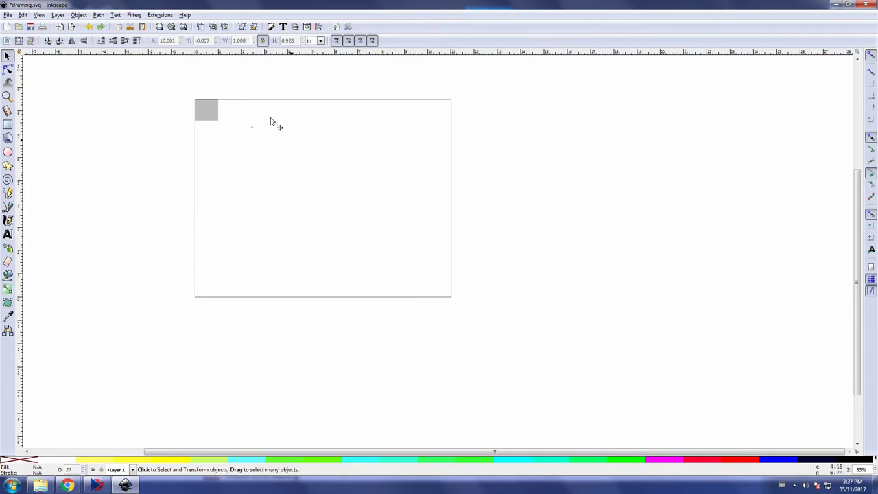
{"action": "left_click", "coordinate": [213, 111]}
{"action": "key", "text": "Delete"}
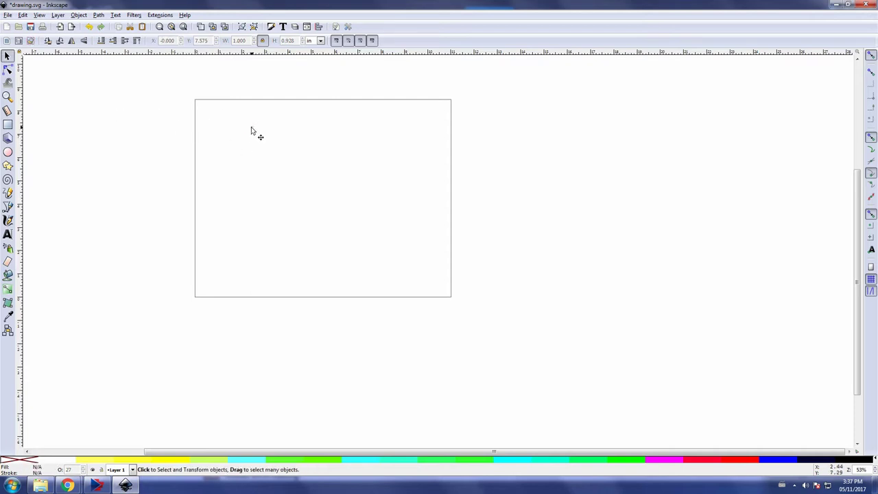
Step: Zoom in closely on the tiny 0.117 × 0.087 in pink ribbon image near the top-left
{"action": "key", "text": "ctrl+v"}
{"action": "left_click", "coordinate": [8, 98]}
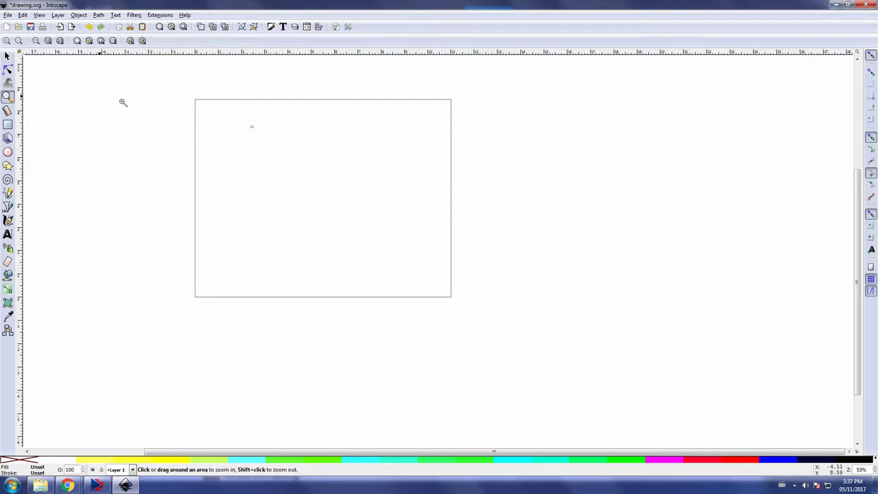
{"action": "left_click", "coordinate": [255, 129]}
{"action": "left_click", "coordinate": [254, 129]}
{"action": "left_click", "coordinate": [254, 129]}
{"action": "left_click", "coordinate": [253, 128]}
{"action": "left_click", "coordinate": [254, 128]}
{"action": "left_click", "coordinate": [253, 129]}
{"action": "left_click", "coordinate": [252, 129]}
{"action": "left_click", "coordinate": [252, 129]}
{"action": "left_click", "coordinate": [252, 128]}
{"action": "left_click", "coordinate": [252, 128]}
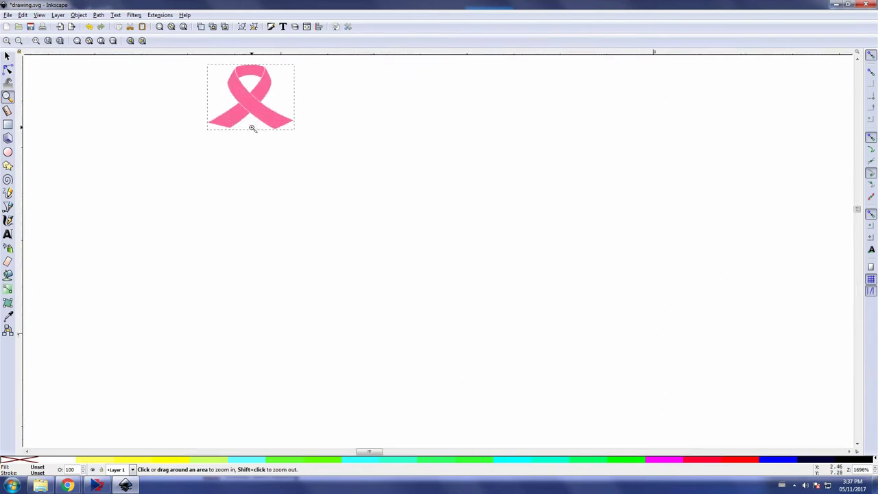
{"action": "left_click", "coordinate": [8, 56]}
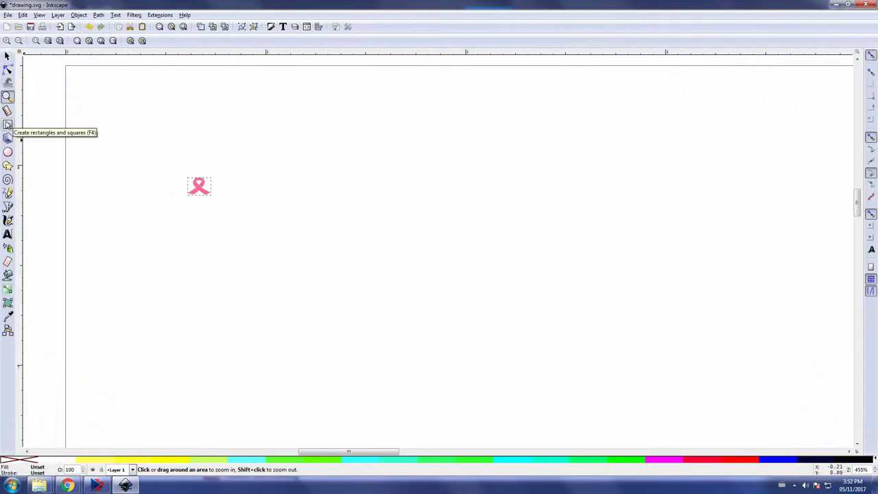
Step: Draw a long thin 2.955 × 0.151 in solid black band just right of the ribbon
{"action": "left_click", "coordinate": [8, 124]}
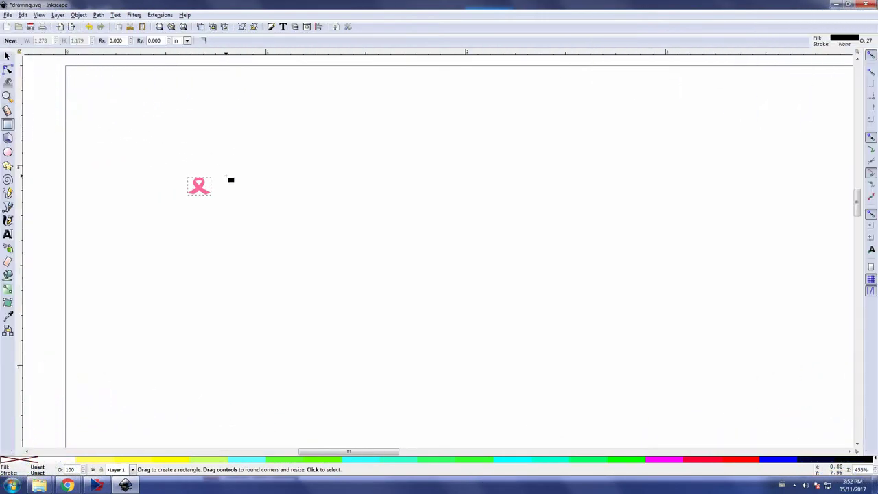
{"action": "left_click_drag", "start_coordinate": [225, 176], "coordinate": [818, 207]}
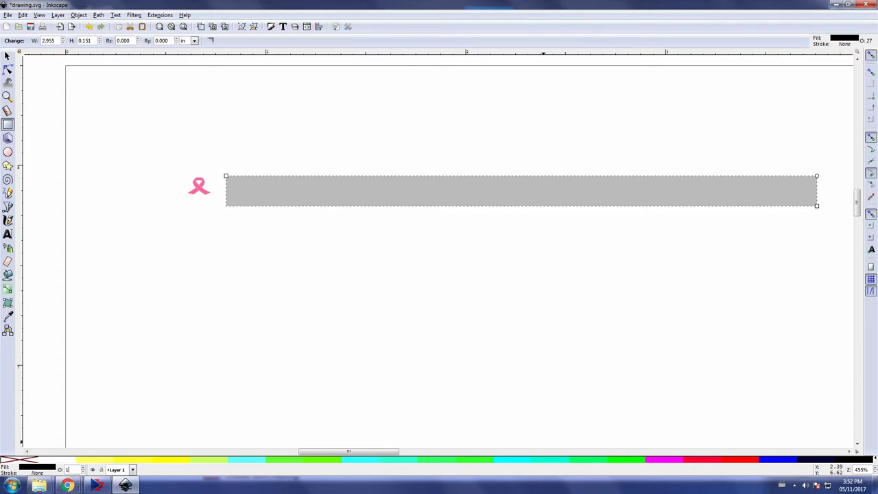
{"action": "key", "text": "Return"}
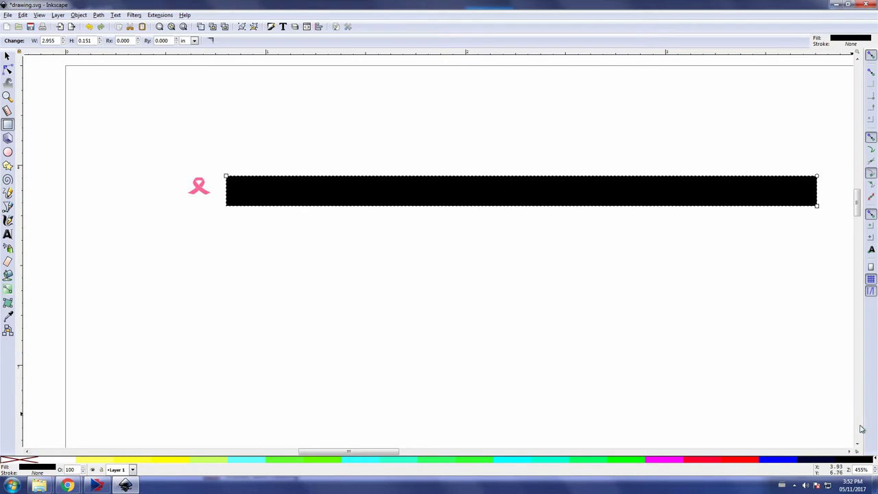
Step: Switch the colour palette to WebHex, then to Windows XP icons
{"action": "left_click", "coordinate": [874, 460]}
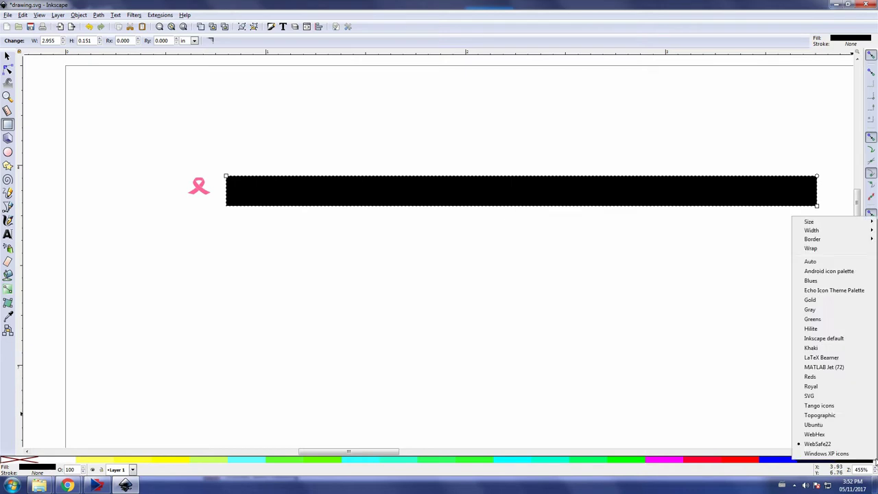
{"action": "left_click", "coordinate": [817, 434]}
{"action": "left_click", "coordinate": [872, 454]}
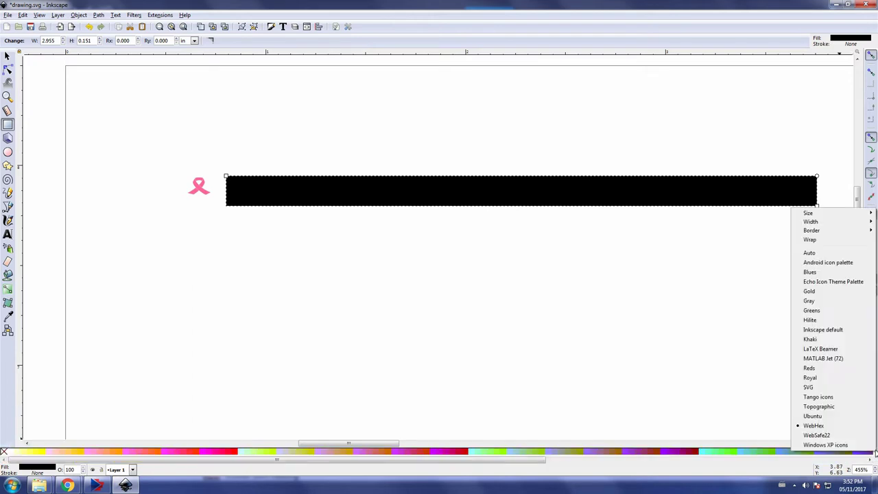
{"action": "left_click", "coordinate": [824, 445]}
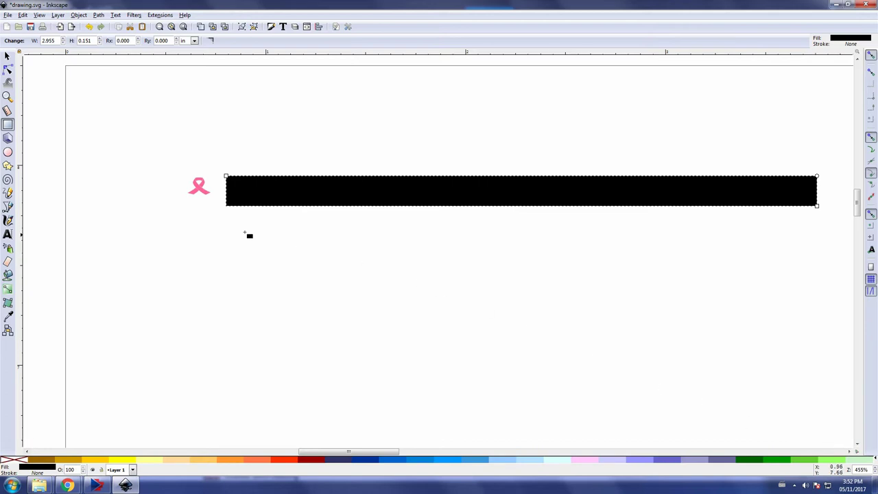
Step: Zoom in on the ribbon and move the black bar closer to it
{"action": "left_click", "coordinate": [7, 97]}
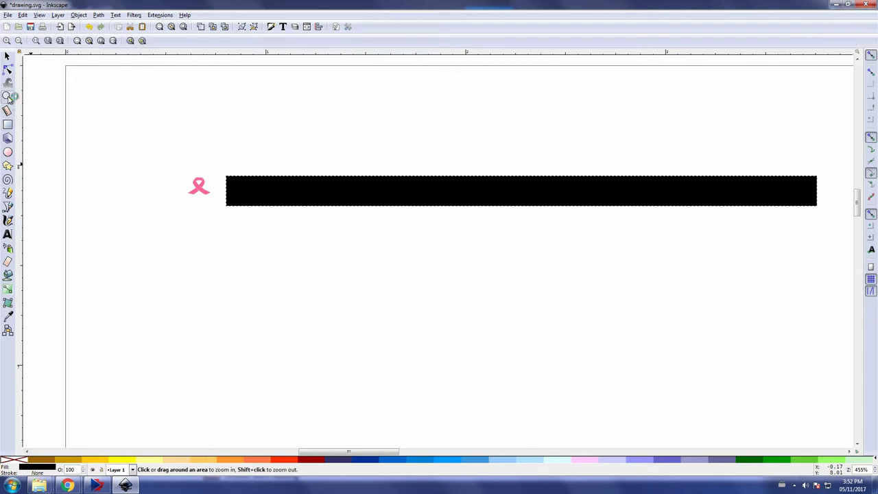
{"action": "left_click", "coordinate": [208, 199]}
{"action": "left_click", "coordinate": [208, 199]}
{"action": "left_click", "coordinate": [207, 199]}
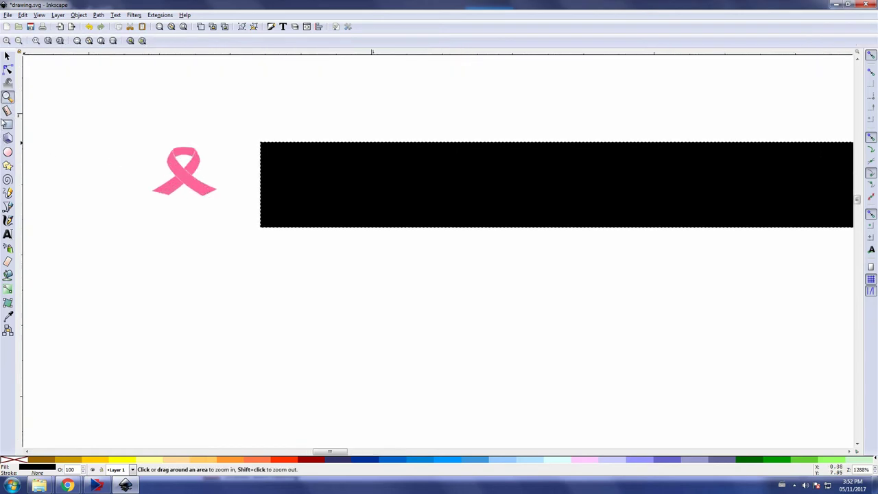
{"action": "left_click", "coordinate": [8, 56]}
{"action": "left_click_drag", "start_coordinate": [301, 183], "coordinate": [261, 178]}
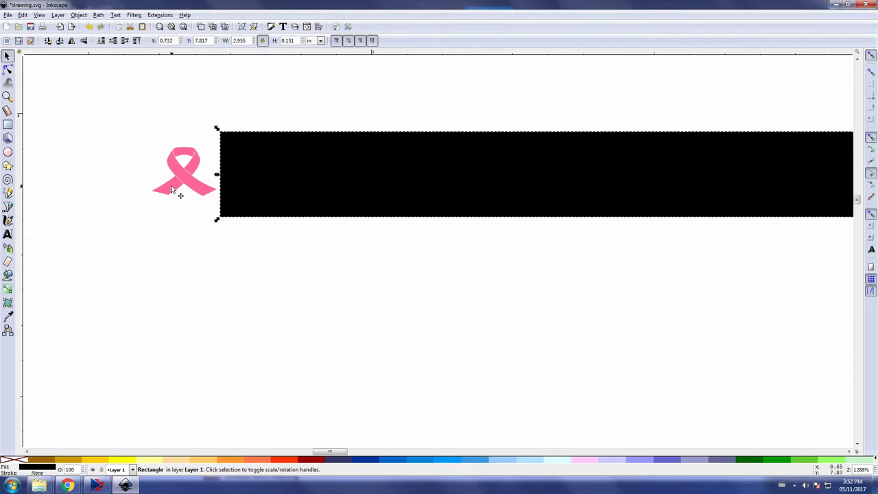
Step: Duplicate the pink ribbon and place the copy on the bar's left end
{"action": "left_click", "coordinate": [176, 187]}
{"action": "right_click", "coordinate": [175, 187]}
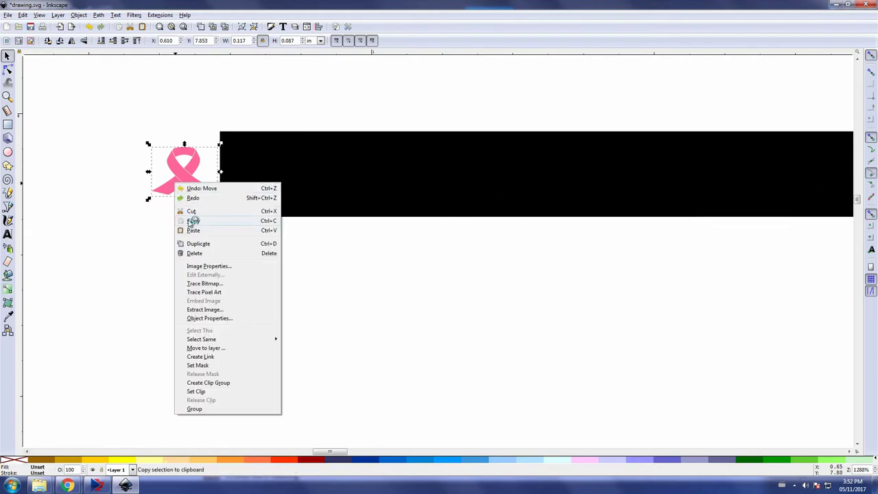
{"action": "left_click", "coordinate": [192, 244]}
{"action": "left_click_drag", "start_coordinate": [184, 184], "coordinate": [271, 184]}
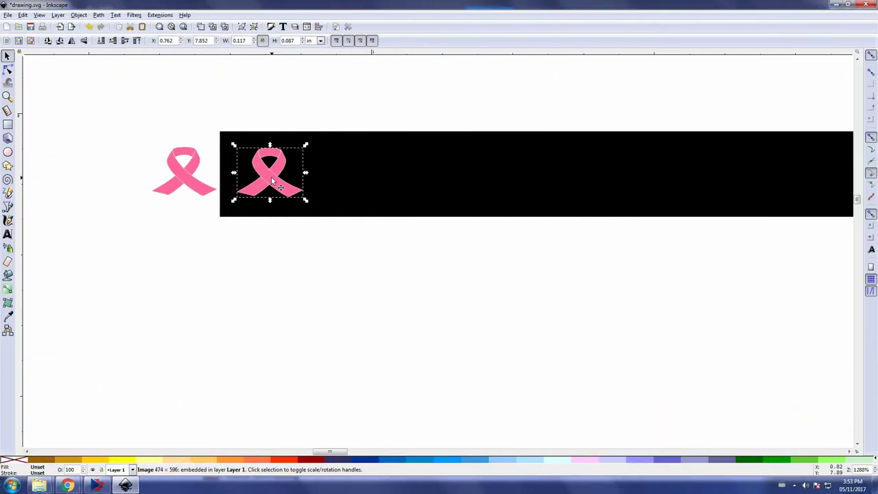
Step: Zoom out and stretch the black bar to 9.846 in wide across the page
{"action": "key", "text": "minus"}
{"action": "key", "text": "minus"}
{"action": "key", "text": "minus"}
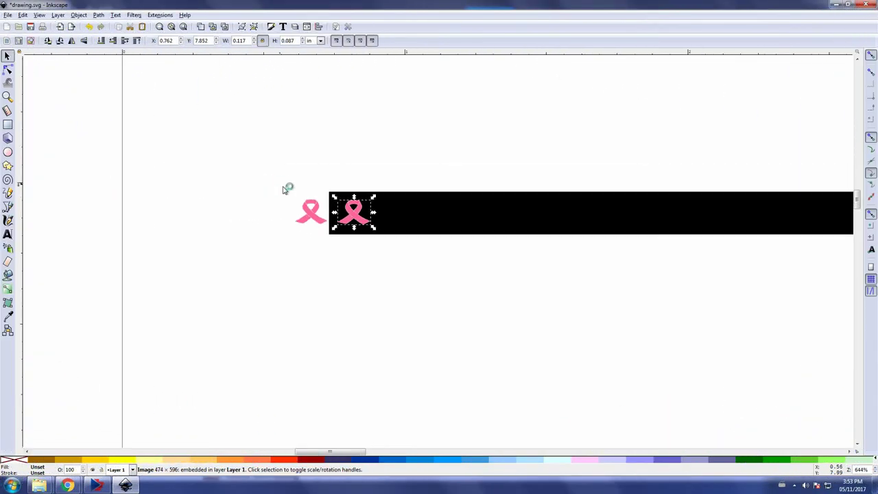
{"action": "left_click_drag", "start_coordinate": [317, 452], "coordinate": [353, 445]}
{"action": "key", "text": "minus"}
{"action": "key", "text": "minus"}
{"action": "key", "text": "minus"}
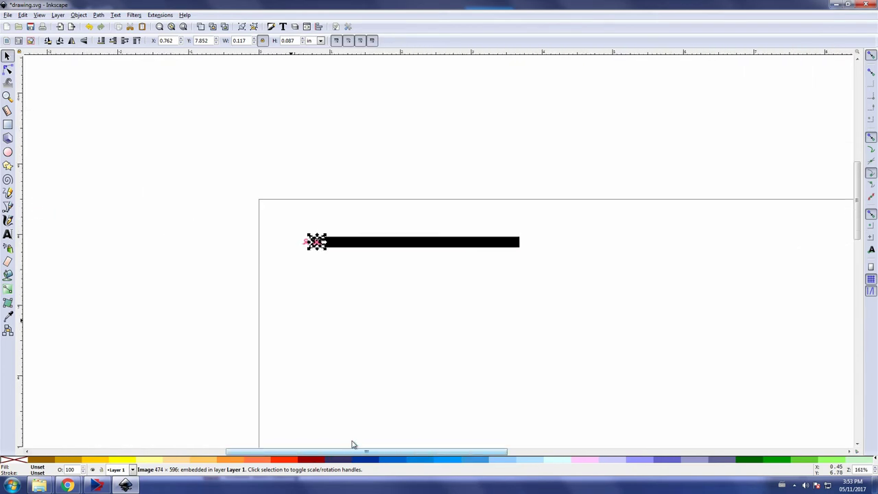
{"action": "scroll", "coordinate": [353, 445], "scroll_direction": "right", "scroll_amount": 5}
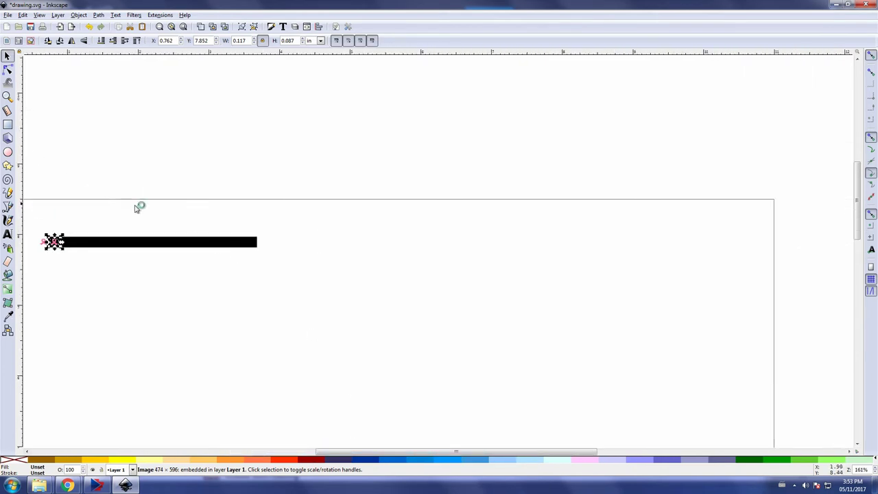
{"action": "left_click", "coordinate": [204, 245]}
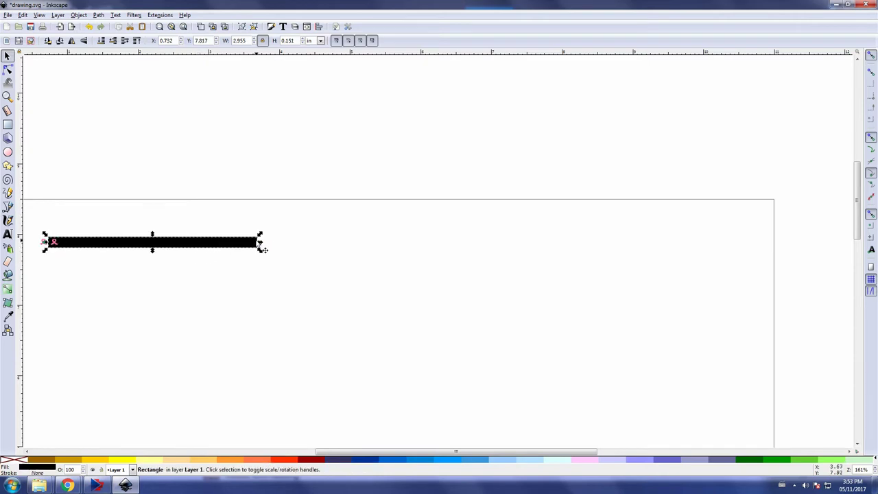
{"action": "left_click_drag", "start_coordinate": [260, 244], "coordinate": [747, 264]}
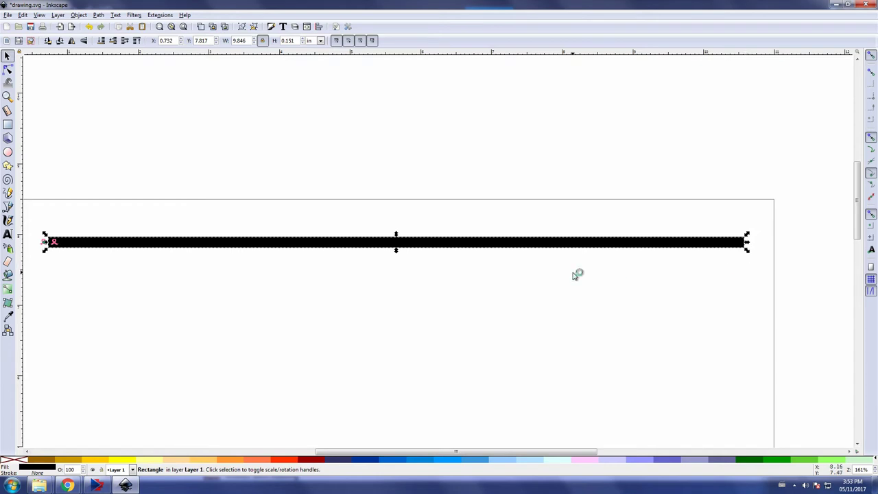
{"action": "left_click", "coordinate": [543, 306]}
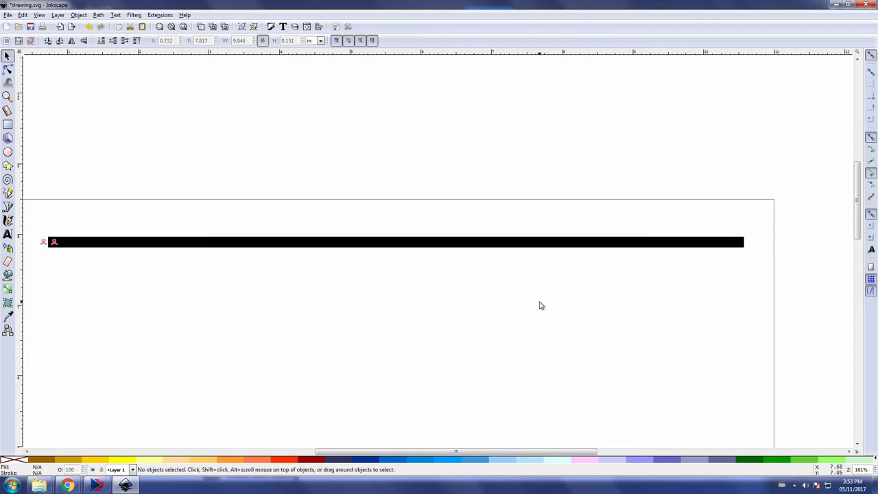
Step: Select the ribbon at the bar's left end and zoom in on it
{"action": "left_click", "coordinate": [62, 244]}
{"action": "left_click", "coordinate": [7, 96]}
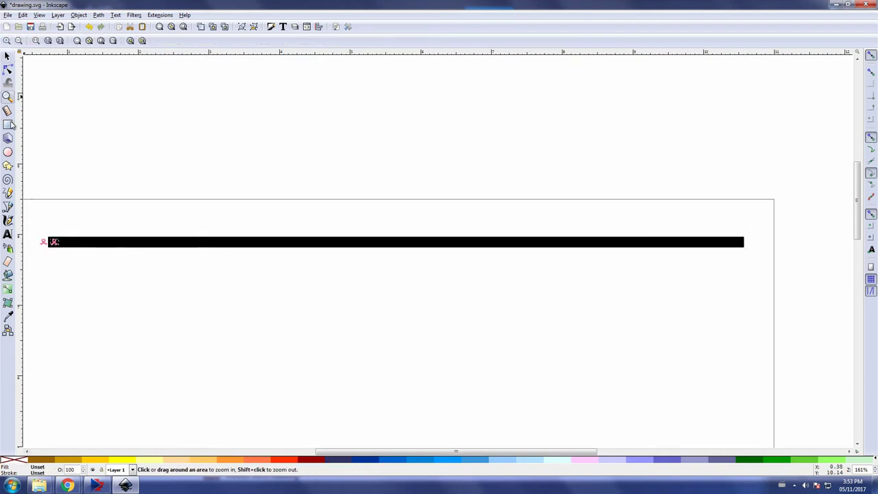
{"action": "left_click", "coordinate": [54, 242]}
{"action": "left_click", "coordinate": [55, 242]}
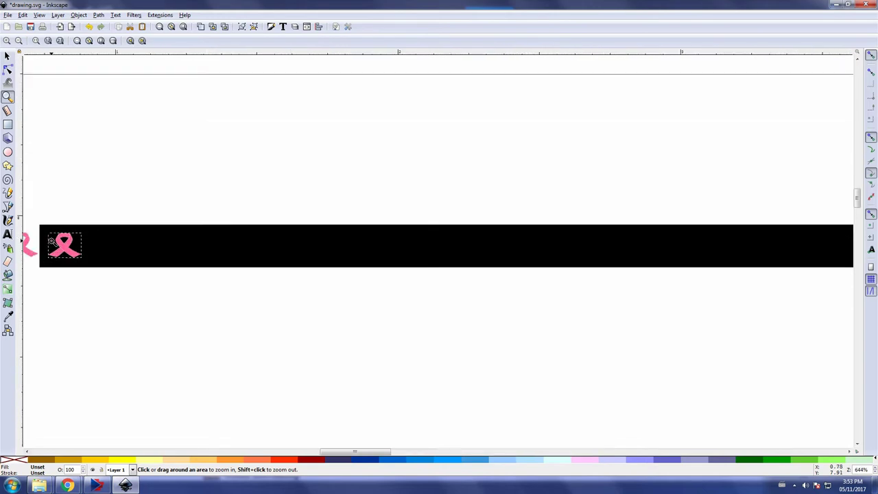
Step: Zoom in on both ribbons, delete the stray one outside the bar, and select the remaining one
{"action": "left_click", "coordinate": [54, 242]}
{"action": "left_click", "coordinate": [53, 242]}
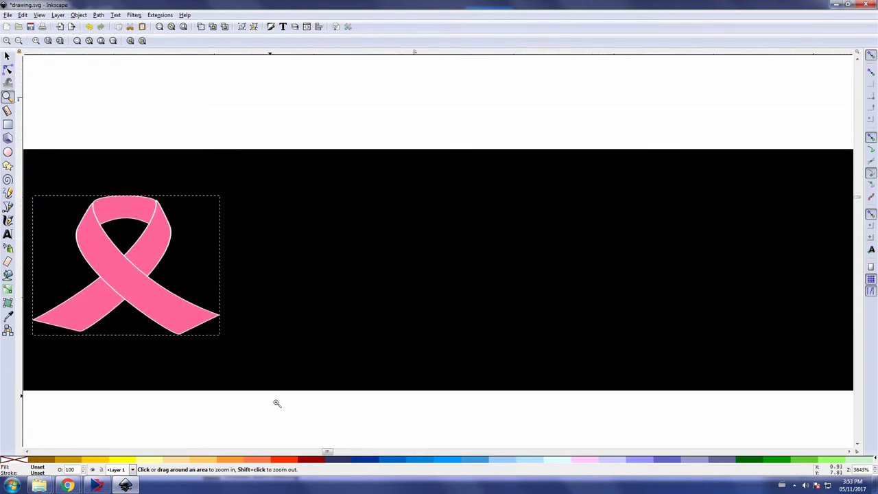
{"action": "left_click_drag", "start_coordinate": [328, 452], "coordinate": [324, 452]}
{"action": "left_click", "coordinate": [125, 291]}
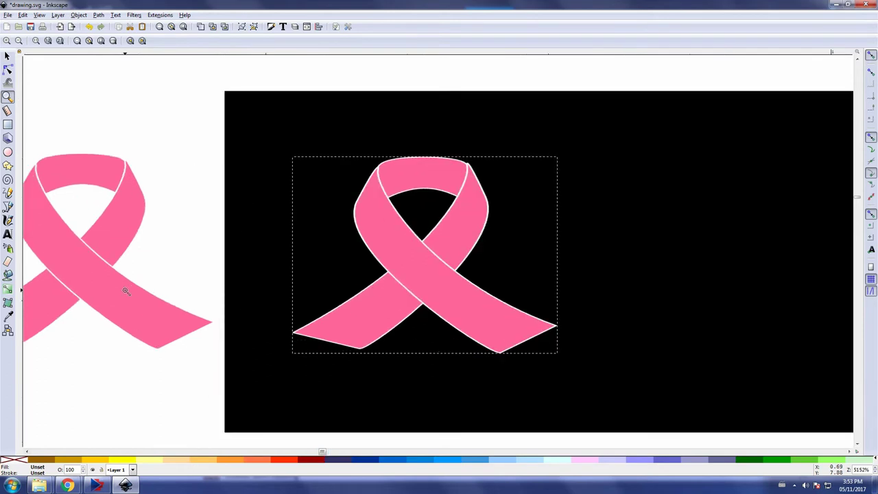
{"action": "left_click", "coordinate": [7, 55]}
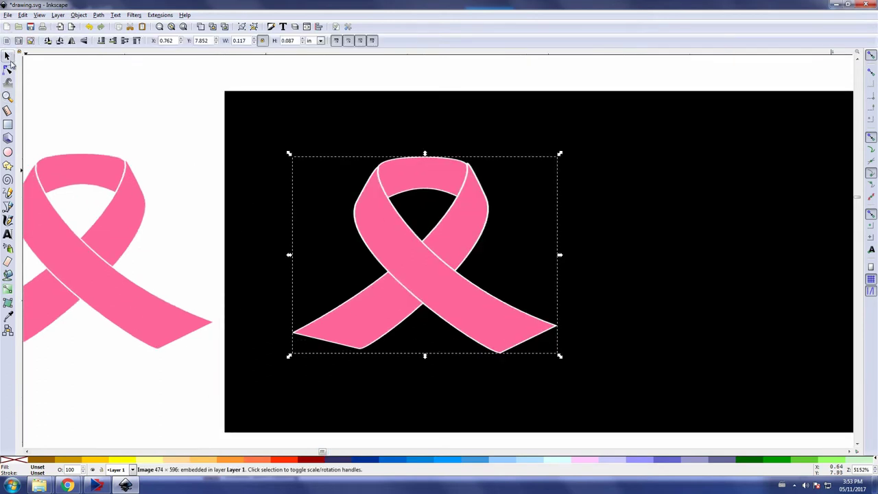
{"action": "left_click", "coordinate": [106, 293]}
{"action": "key", "text": "Delete"}
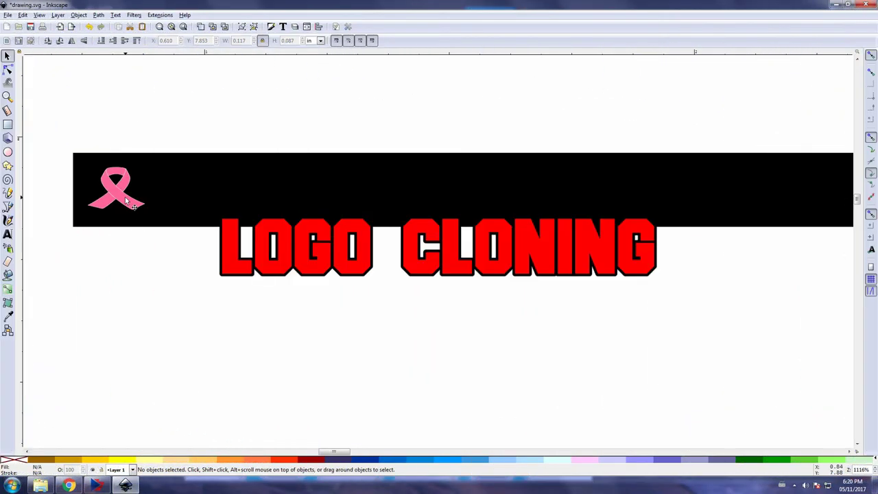
{"action": "left_click", "coordinate": [126, 200]}
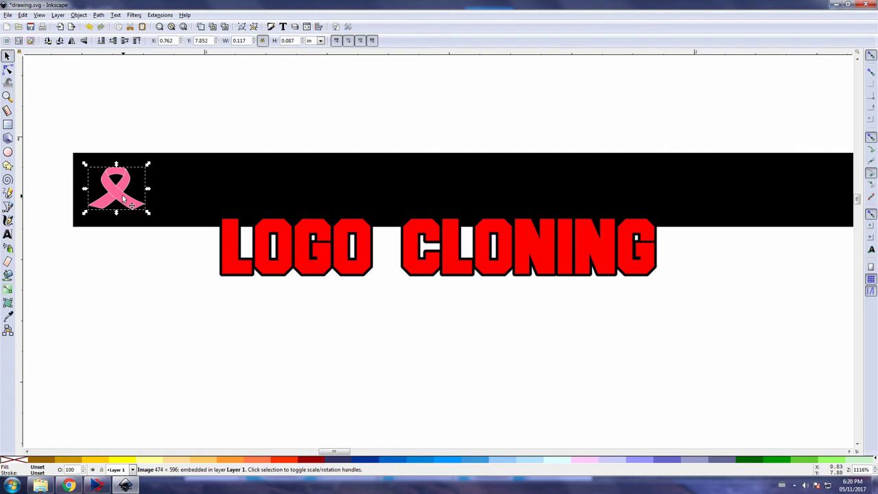
Step: Create a 5-row by 18-column grid of tiled ribbon clones with P1 simple translation
{"action": "left_click", "coordinate": [23, 15]}
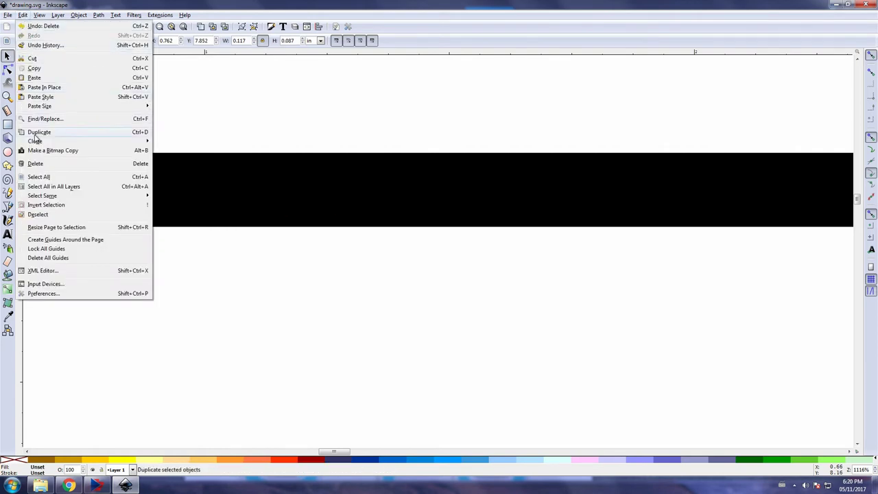
{"action": "mouse_move", "coordinate": [38, 142]}
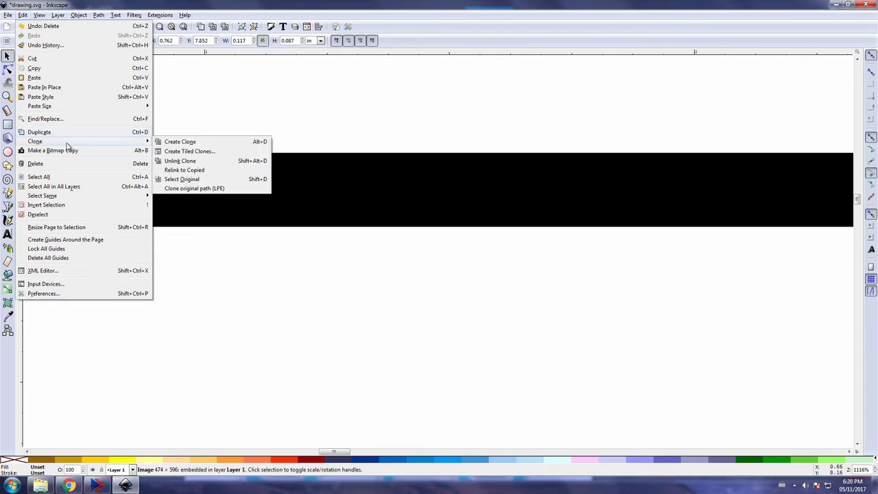
{"action": "left_click", "coordinate": [180, 151]}
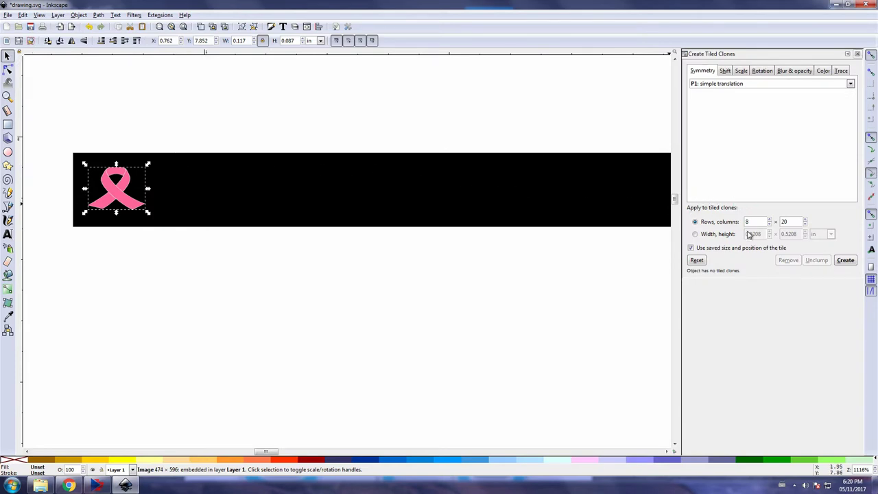
{"action": "left_click", "coordinate": [769, 224]}
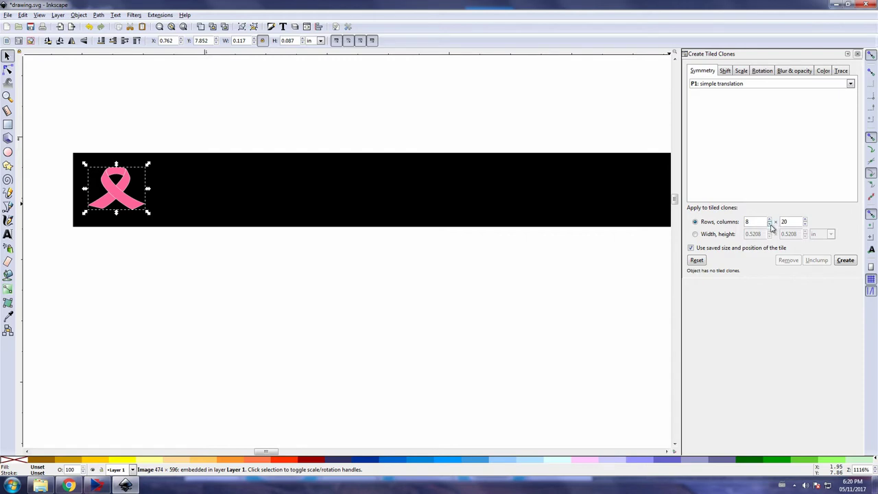
{"action": "left_click", "coordinate": [806, 225]}
{"action": "left_click", "coordinate": [846, 262]}
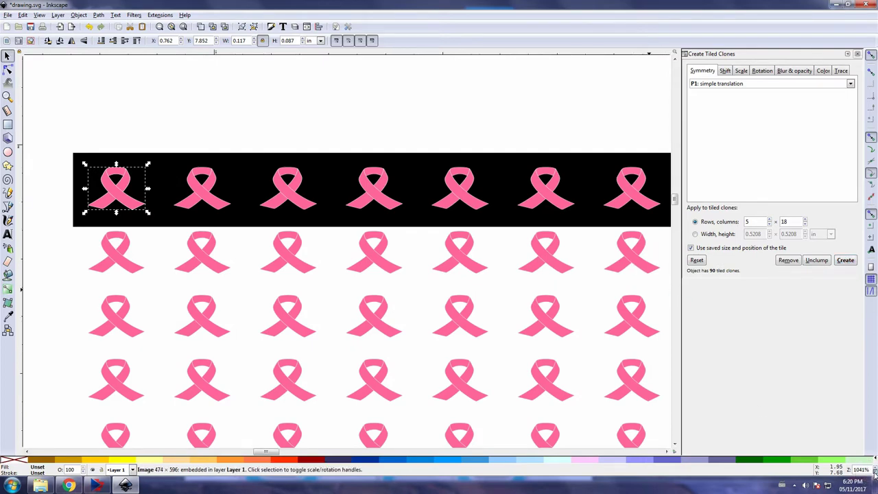
{"action": "scroll", "coordinate": [875, 473], "scroll_direction": "down", "scroll_amount": 5}
{"action": "scroll", "coordinate": [875, 474], "scroll_direction": "down", "scroll_amount": 3}
{"action": "scroll", "coordinate": [874, 474], "scroll_direction": "down", "scroll_amount": 3}
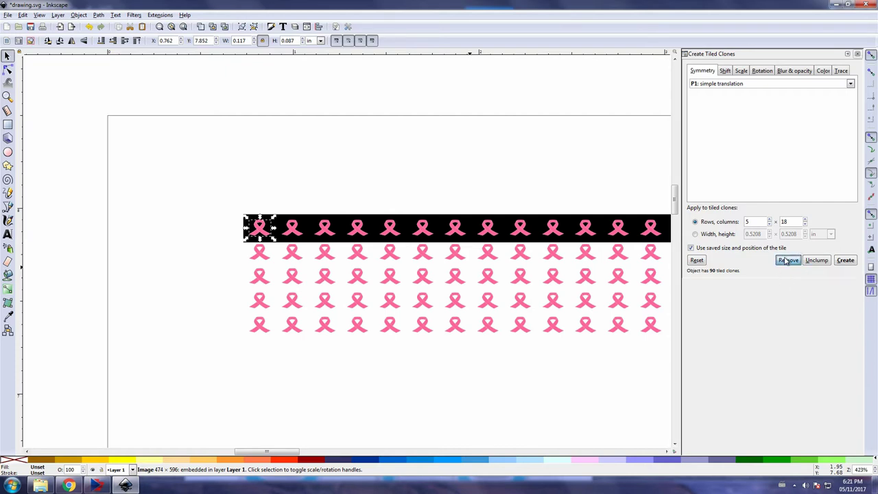
Step: Remove the tiled clones, review the Shift, Scale and Rotation settings, then show Symmetry options
{"action": "left_click", "coordinate": [787, 261]}
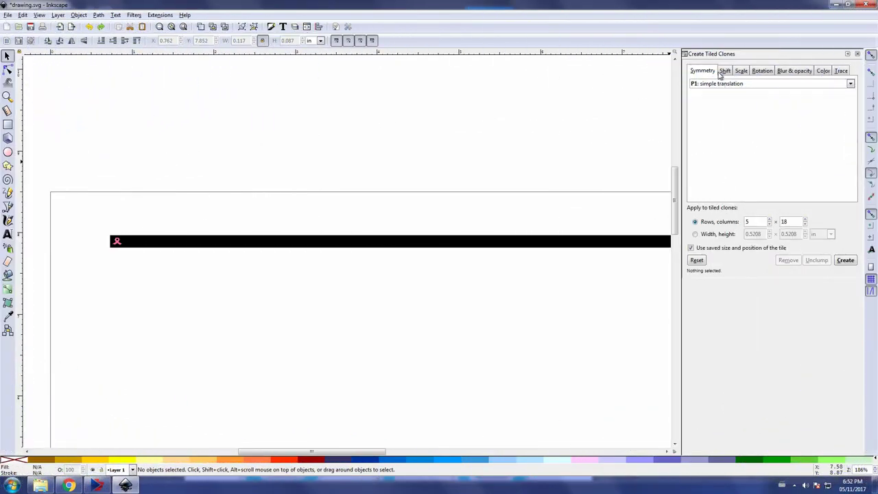
{"action": "left_click", "coordinate": [726, 72]}
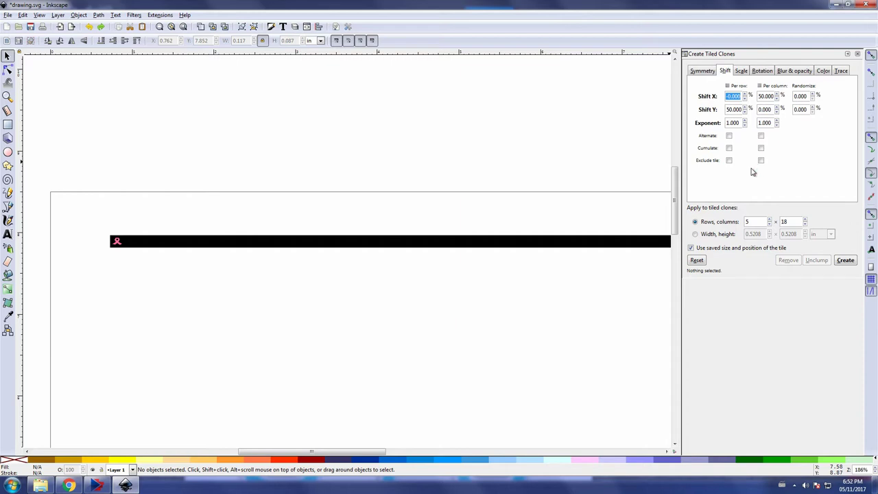
{"action": "left_click", "coordinate": [742, 71]}
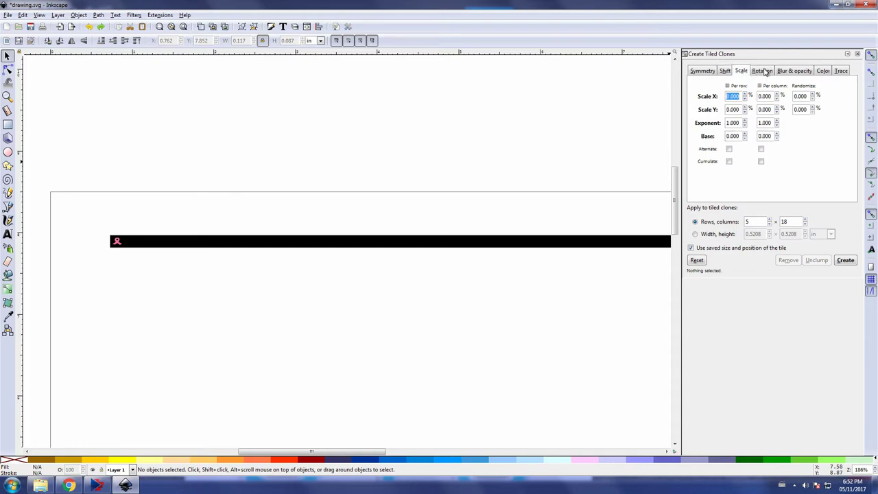
{"action": "left_click", "coordinate": [764, 71]}
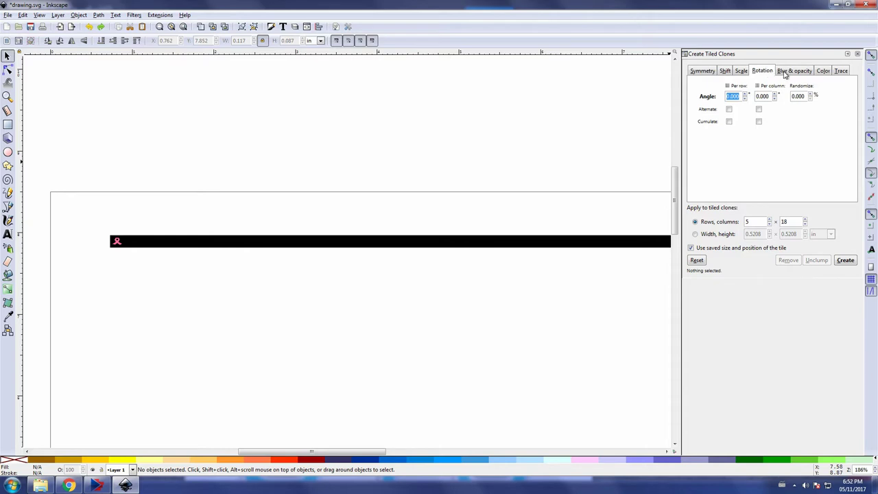
{"action": "left_click", "coordinate": [725, 71]}
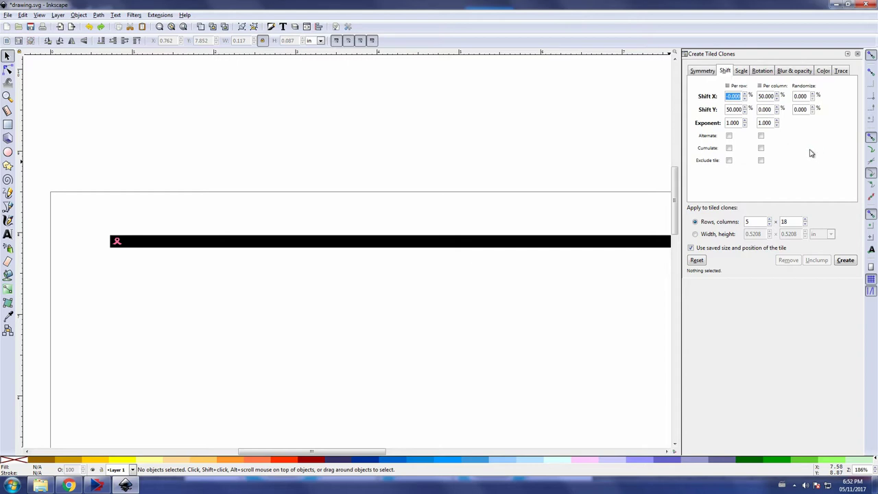
{"action": "left_click", "coordinate": [703, 70]}
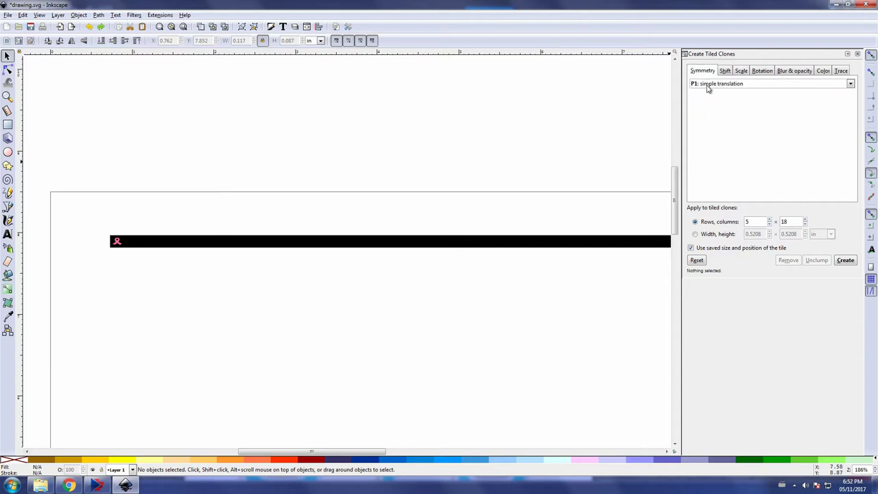
Step: Tile the selected ribbon into a single row of about 60 clones along the bar
{"action": "left_click", "coordinate": [116, 242]}
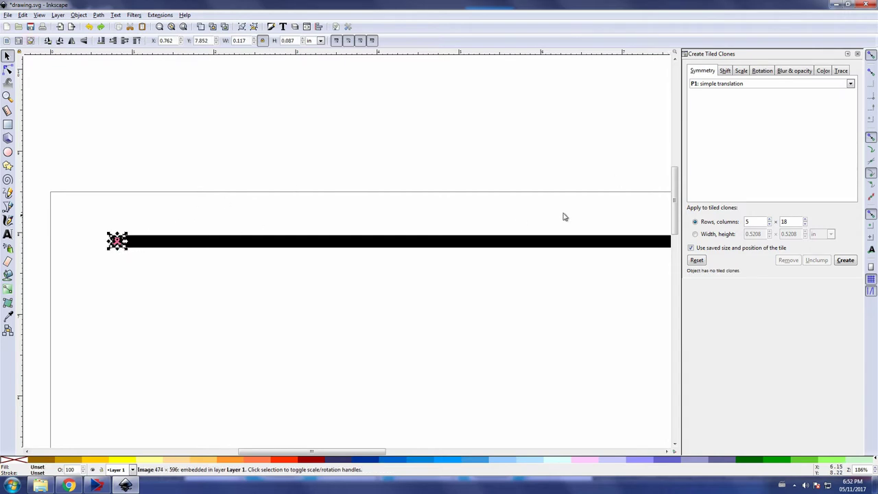
{"action": "left_click", "coordinate": [770, 224]}
{"action": "scroll", "coordinate": [805, 220], "scroll_direction": "up", "scroll_amount": 20}
{"action": "scroll", "coordinate": [805, 221], "scroll_direction": "up", "scroll_amount": 15}
{"action": "left_click", "coordinate": [848, 262]}
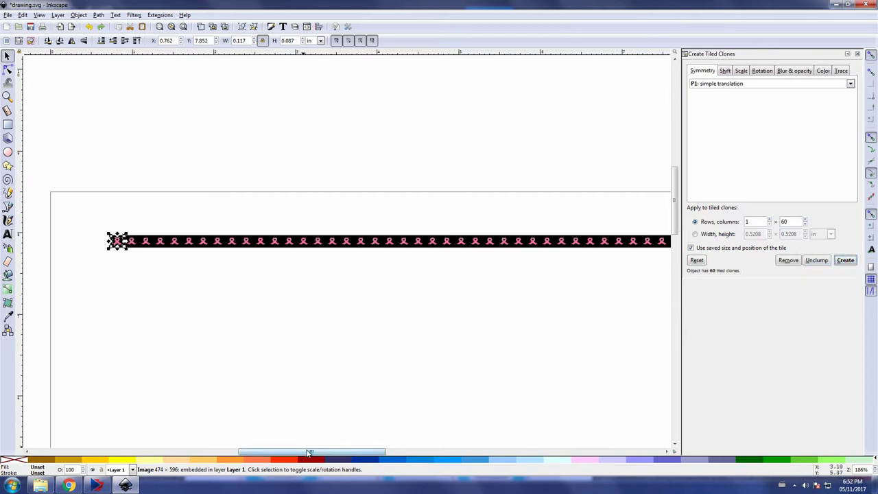
{"action": "left_click_drag", "start_coordinate": [310, 453], "coordinate": [404, 448]}
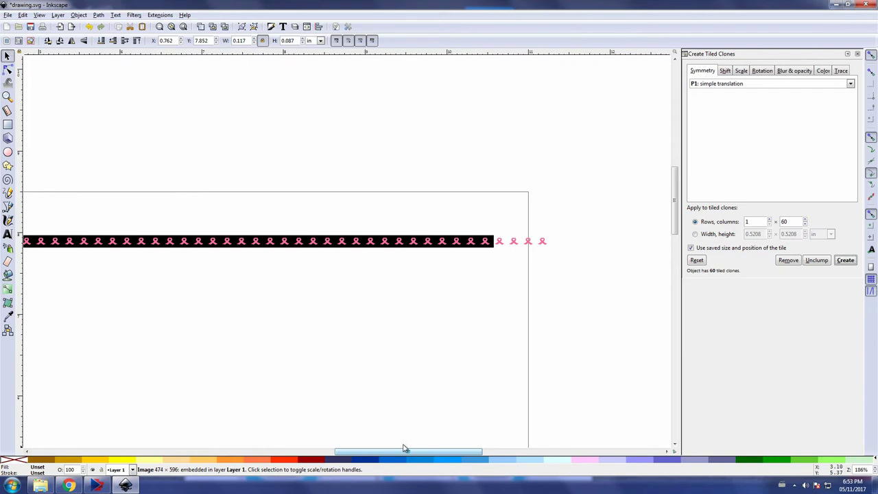
{"action": "left_click_drag", "start_coordinate": [404, 448], "coordinate": [365, 429]}
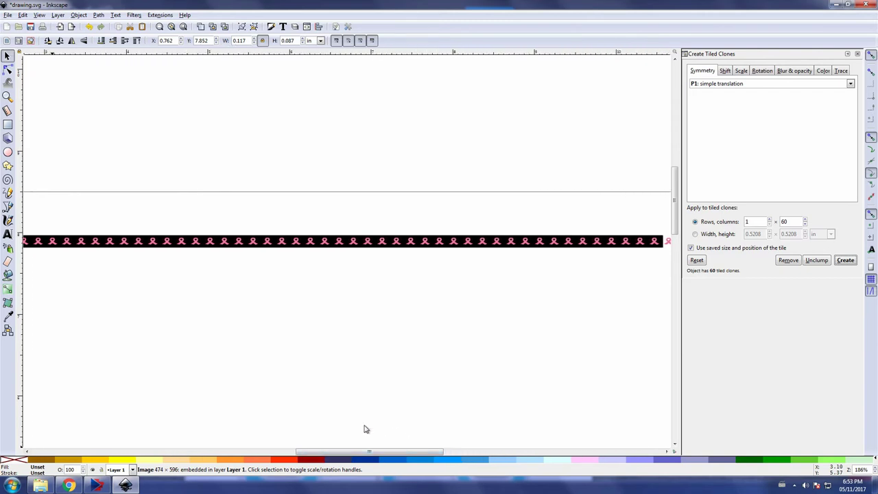
Step: Remove the clones, re-tile with 56 columns, then deselect the ribbon
{"action": "left_click", "coordinate": [787, 261]}
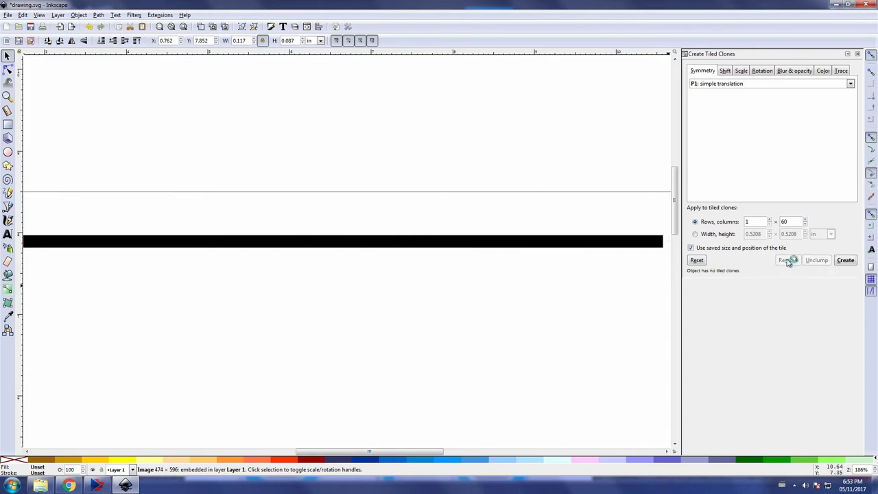
{"action": "left_click", "coordinate": [805, 224]}
{"action": "left_click", "coordinate": [806, 224]}
{"action": "left_click", "coordinate": [846, 261]}
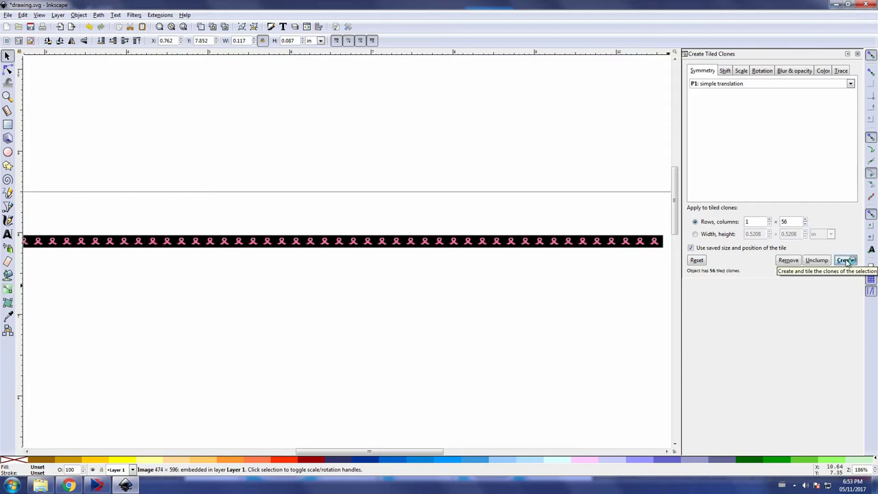
{"action": "left_click_drag", "start_coordinate": [425, 451], "coordinate": [380, 445]}
{"action": "left_click", "coordinate": [252, 312]}
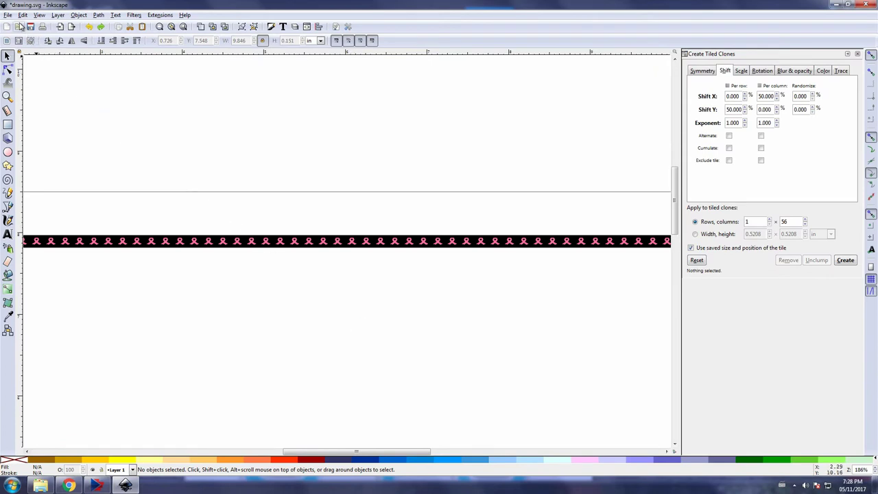
{"action": "left_click", "coordinate": [23, 15]}
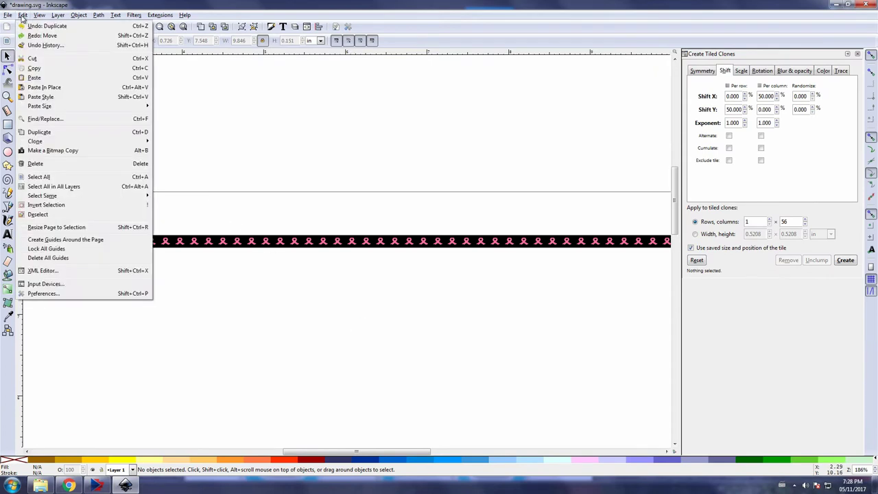
{"action": "left_click", "coordinate": [43, 44]}
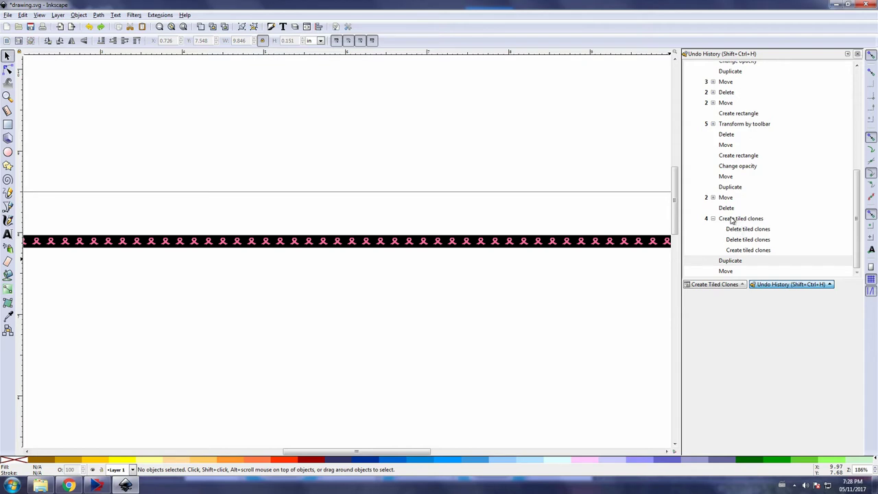
{"action": "left_click", "coordinate": [731, 219]}
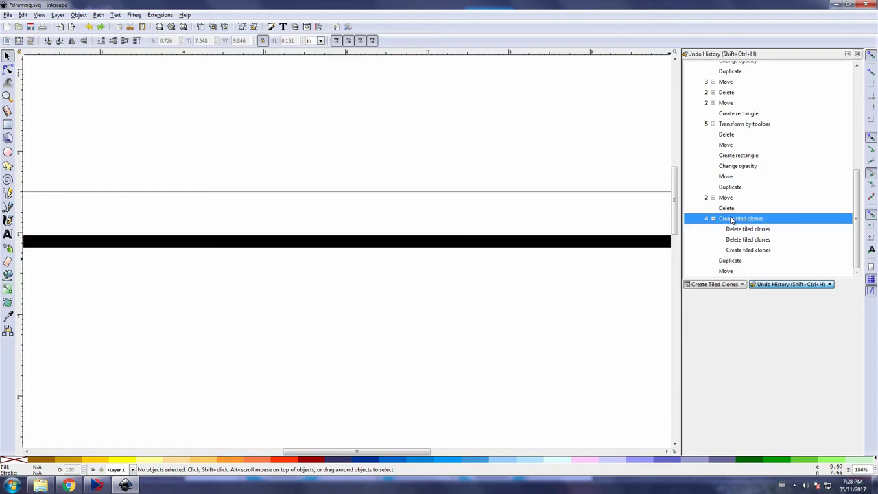
{"action": "left_click", "coordinate": [755, 251]}
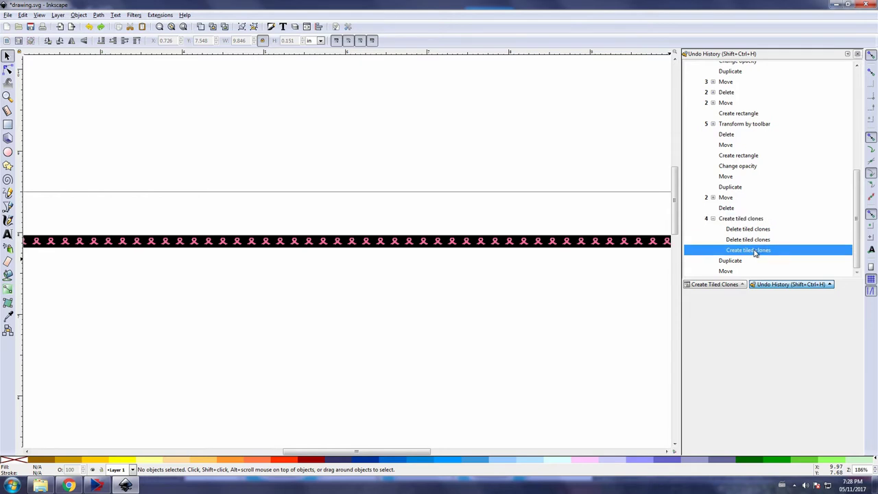
{"action": "left_click", "coordinate": [859, 54]}
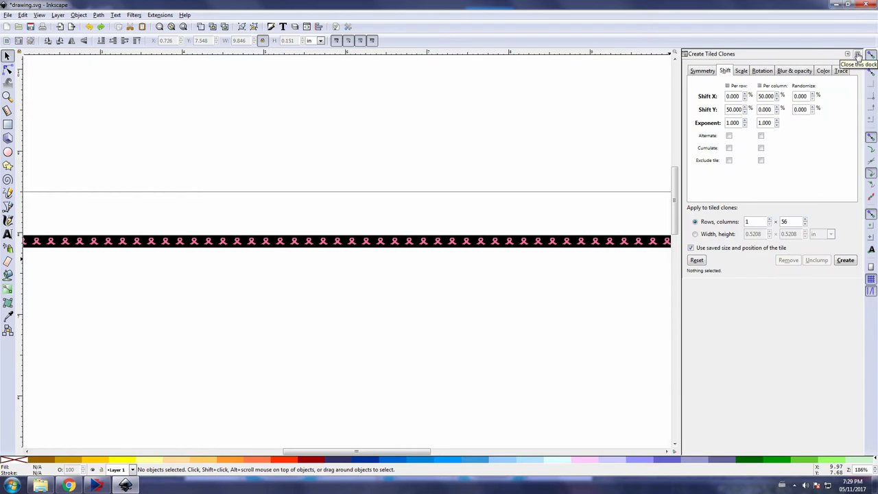
Step: Duplicate the black bar with all its ribbon clones and move the copy just below
{"action": "left_click", "coordinate": [858, 55]}
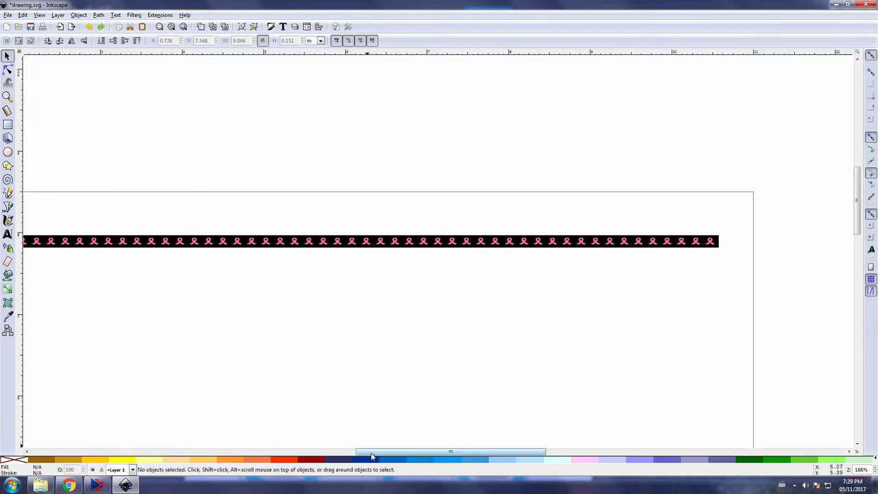
{"action": "left_click_drag", "start_coordinate": [378, 450], "coordinate": [337, 441]}
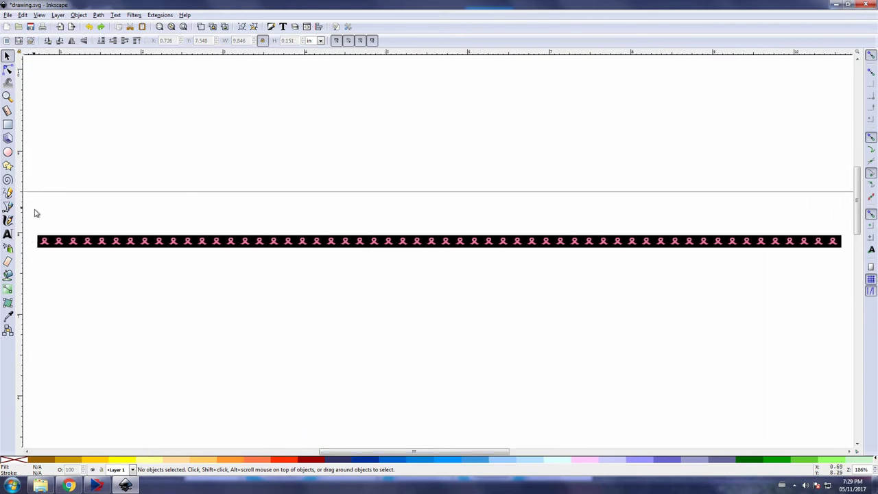
{"action": "left_click_drag", "start_coordinate": [33, 220], "coordinate": [851, 284]}
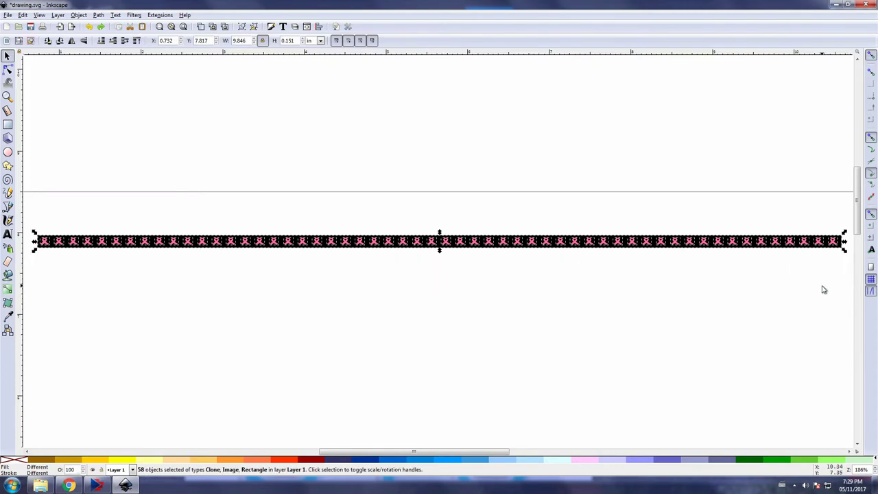
{"action": "right_click", "coordinate": [680, 240]}
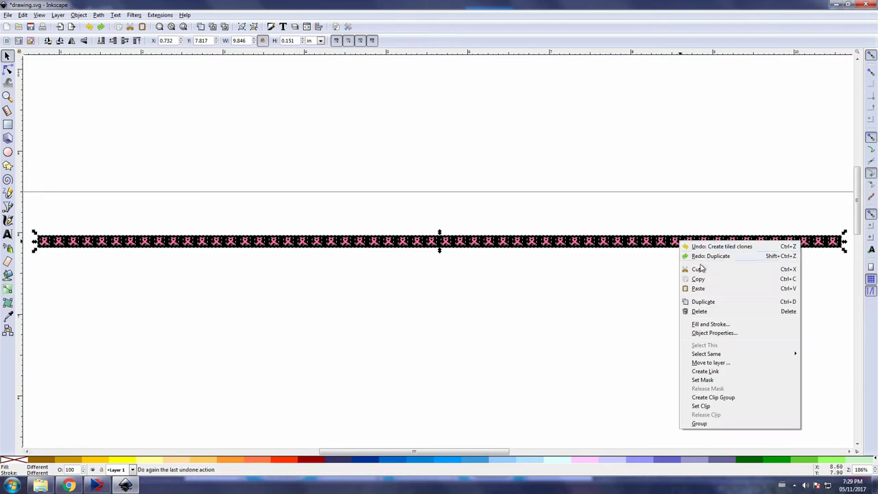
{"action": "left_click", "coordinate": [703, 302]}
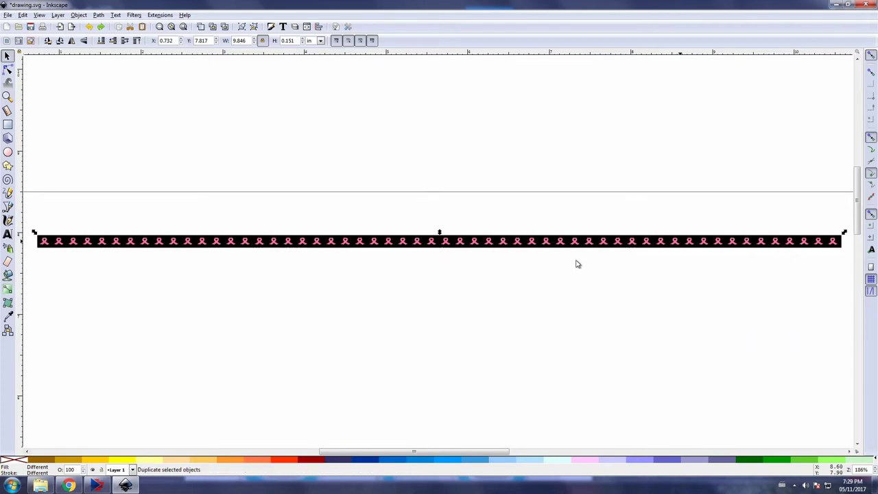
{"action": "left_click_drag", "start_coordinate": [567, 249], "coordinate": [559, 266]}
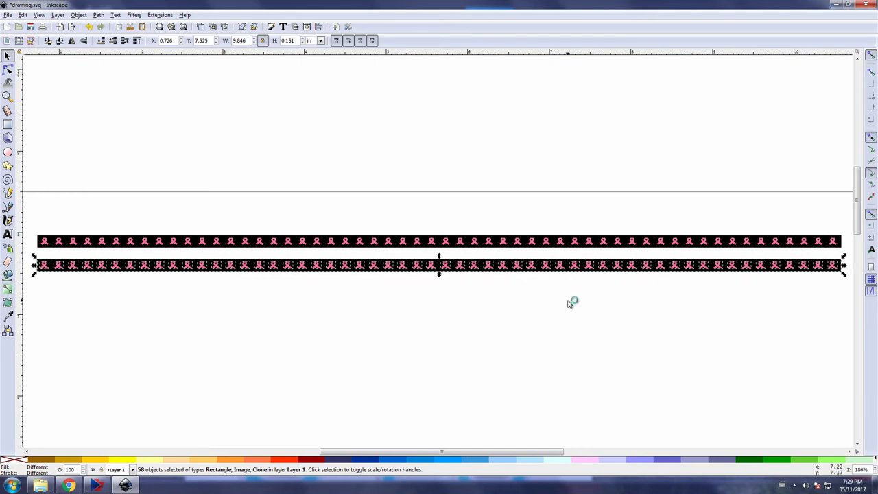
Step: Duplicate the cardinal logo below the original and flip the copy horizontally to face left
{"action": "key", "text": "Escape"}
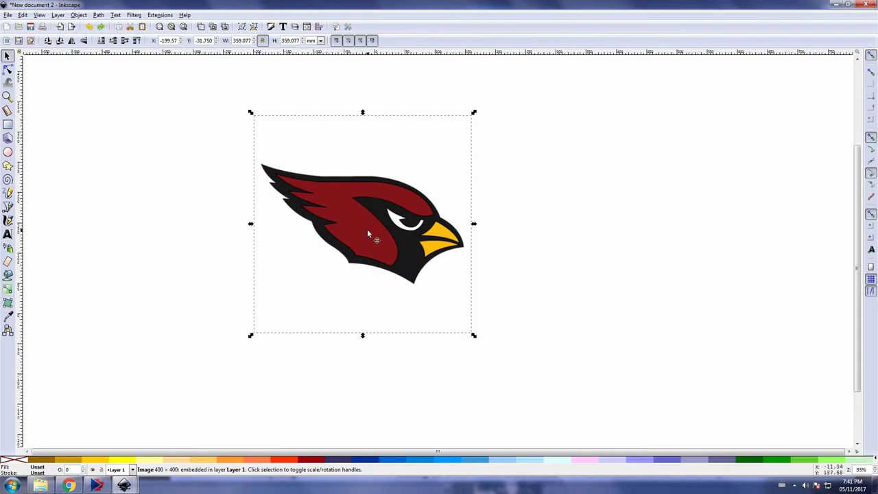
{"action": "right_click", "coordinate": [368, 232]}
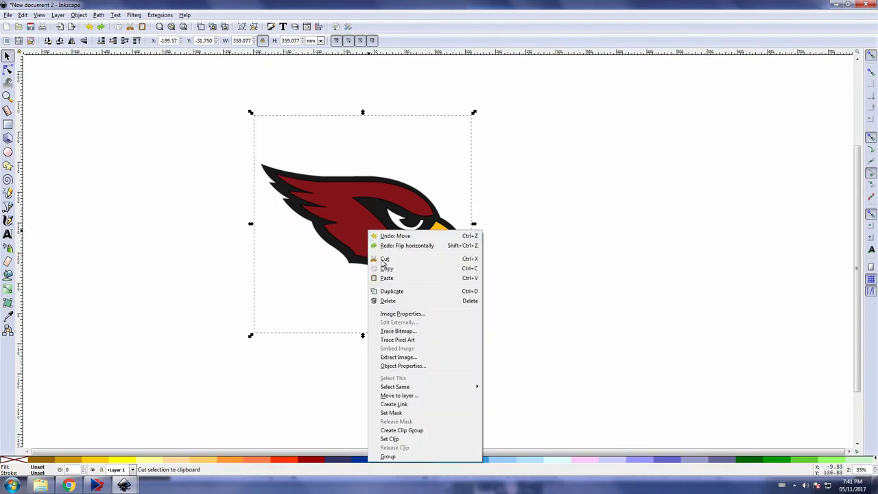
{"action": "left_click", "coordinate": [391, 294]}
{"action": "left_click_drag", "start_coordinate": [367, 217], "coordinate": [371, 393]}
{"action": "scroll", "coordinate": [373, 396], "scroll_direction": "down", "scroll_amount": 4}
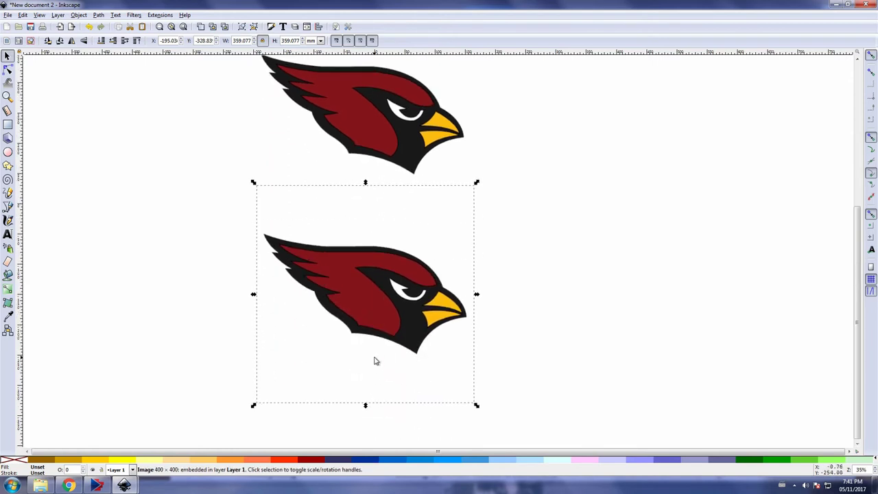
{"action": "left_click_drag", "start_coordinate": [390, 345], "coordinate": [397, 353]}
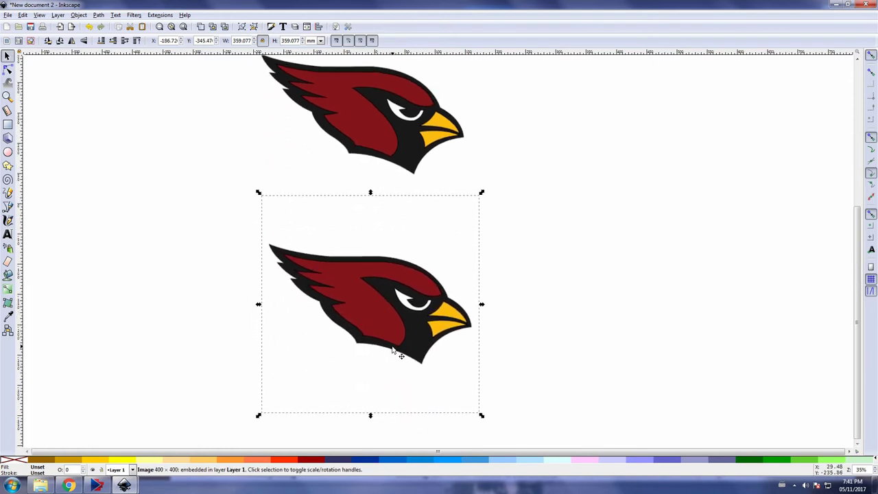
{"action": "left_click", "coordinate": [73, 42]}
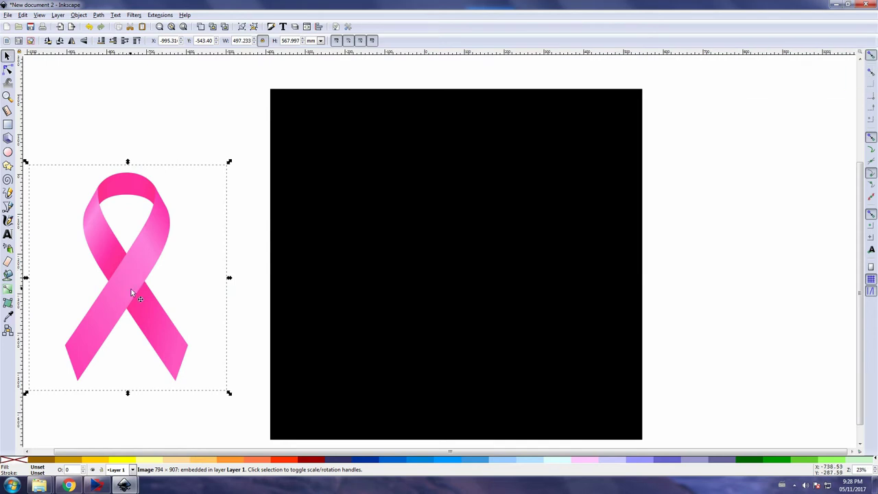
Step: Centre the pink ribbon image on the black square and deselect it
{"action": "left_click_drag", "start_coordinate": [124, 277], "coordinate": [454, 254]}
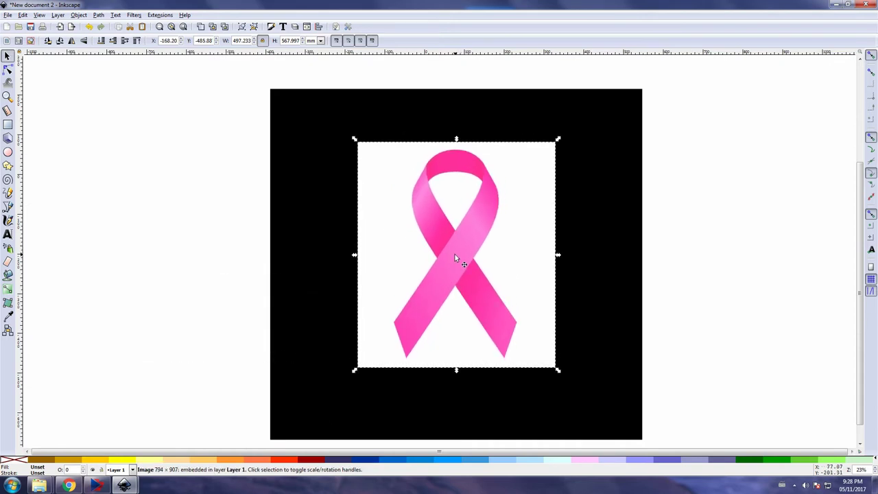
{"action": "left_click", "coordinate": [257, 249]}
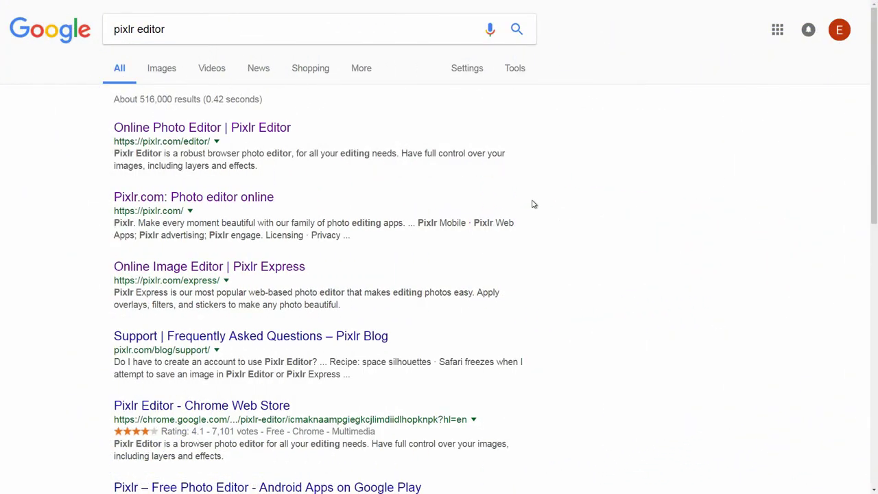
Step: Open pink_ribbon_-_breast_cancer in Pixlr Editor and maximise its document window
{"action": "left_click", "coordinate": [250, 130]}
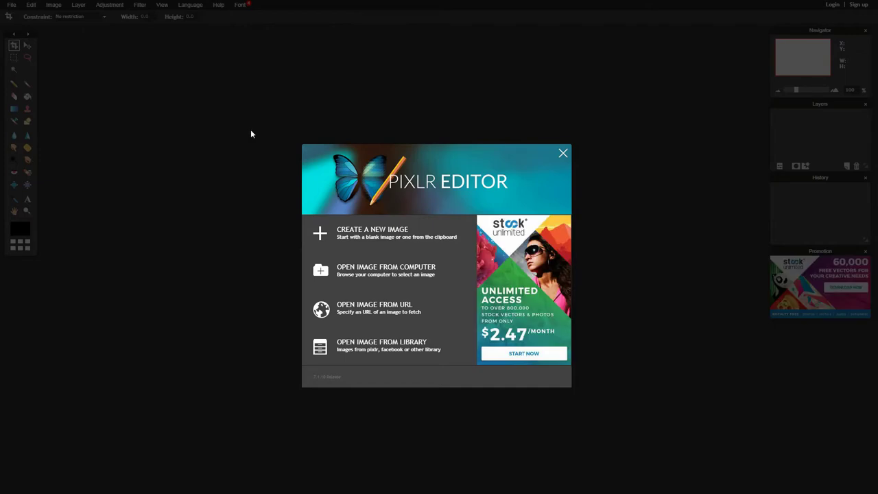
{"action": "left_click", "coordinate": [377, 269]}
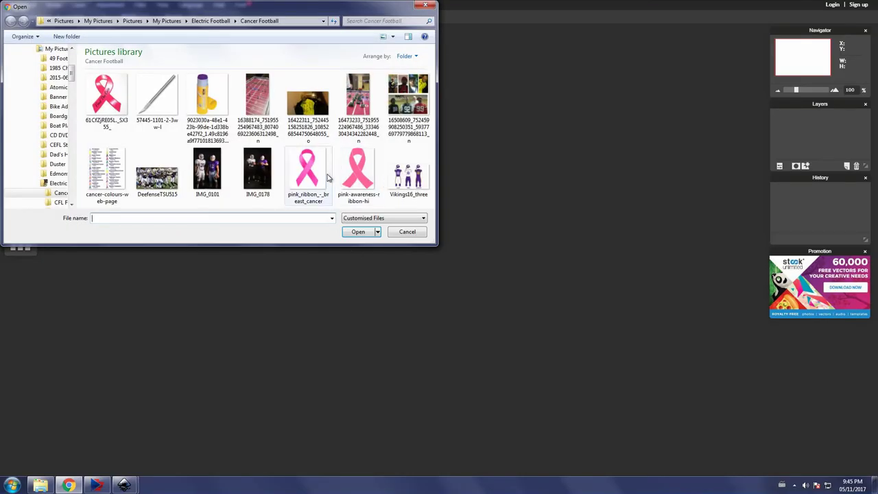
{"action": "left_click", "coordinate": [315, 174]}
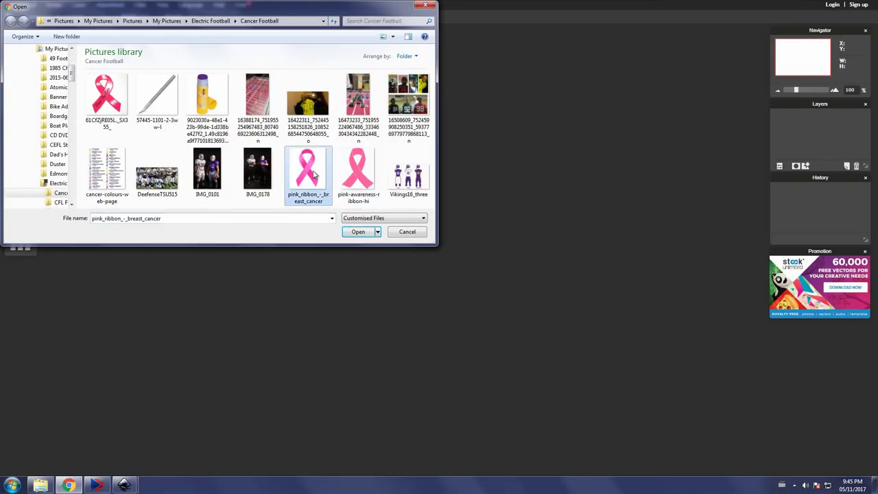
{"action": "left_click", "coordinate": [370, 232]}
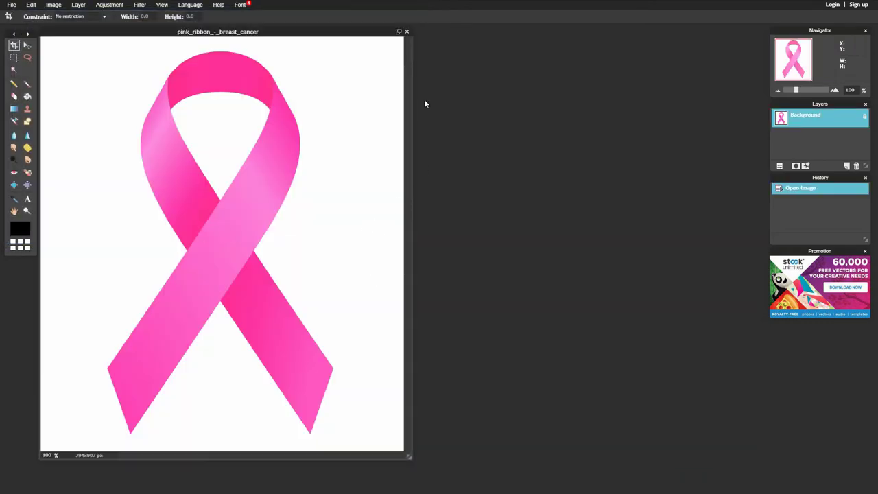
{"action": "left_click", "coordinate": [399, 33]}
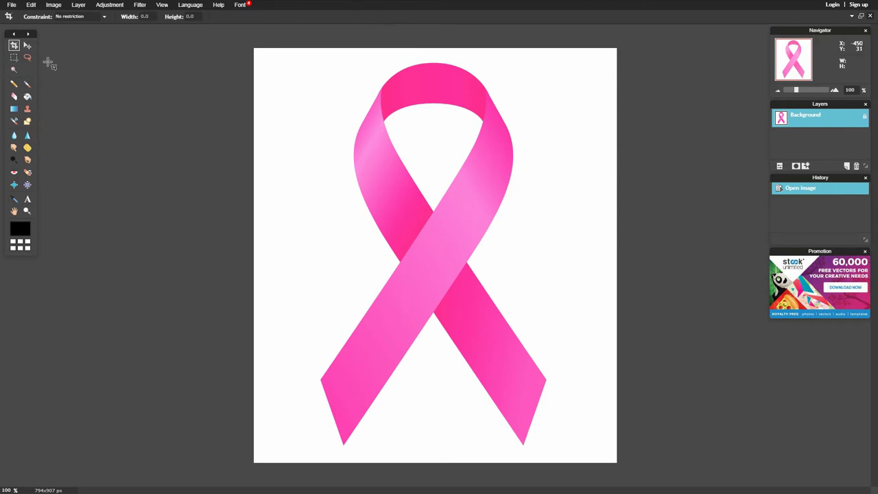
Step: Select the ribbon by magic-wanding the white background and inverting the selection
{"action": "left_click", "coordinate": [13, 71]}
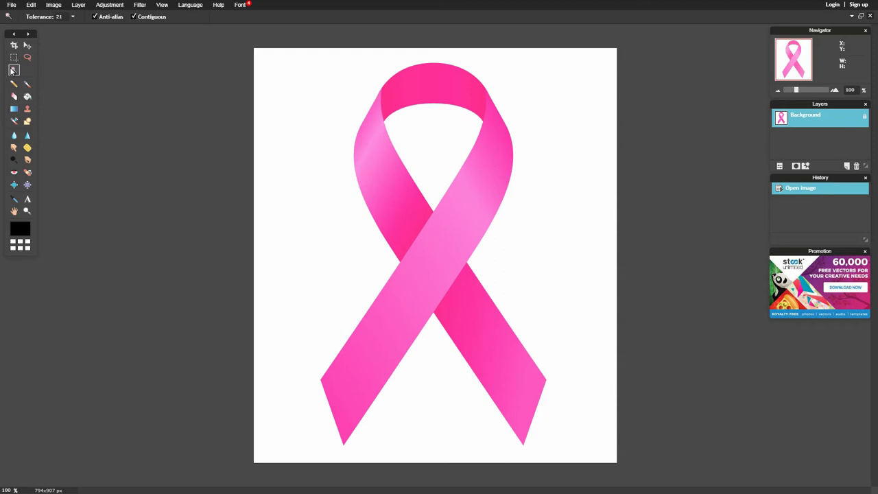
{"action": "left_click", "coordinate": [289, 122]}
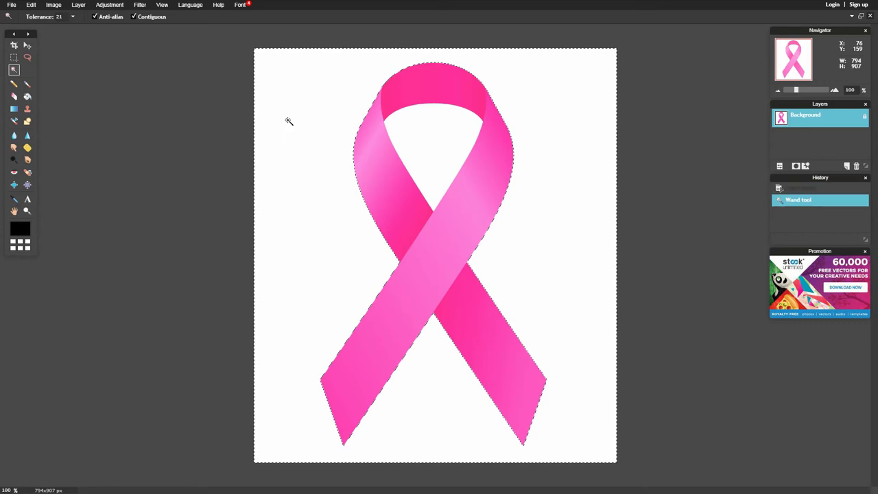
{"action": "left_click", "coordinate": [31, 4]}
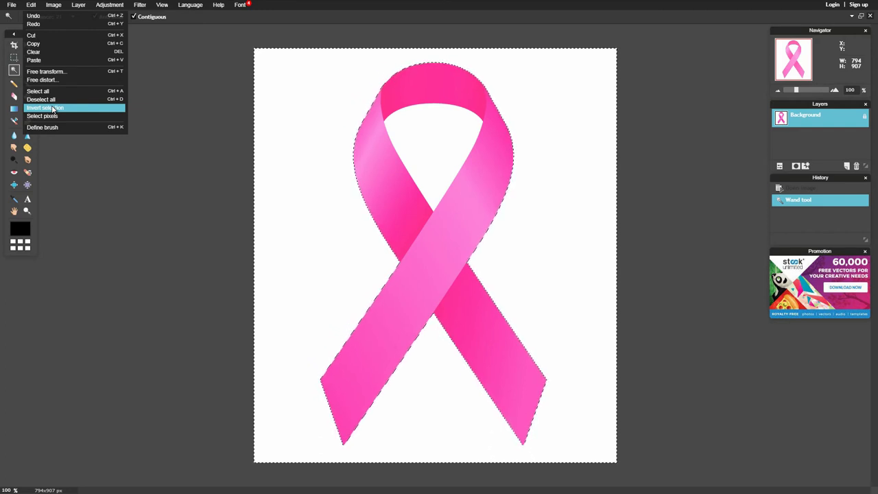
{"action": "left_click", "coordinate": [52, 108]}
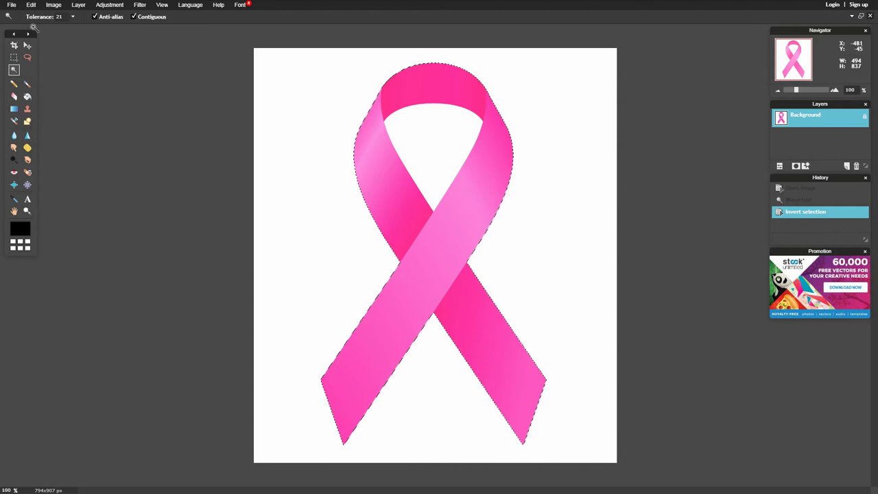
Step: Copy the selected ribbon and paste it onto a new Layer 1
{"action": "left_click", "coordinate": [32, 6]}
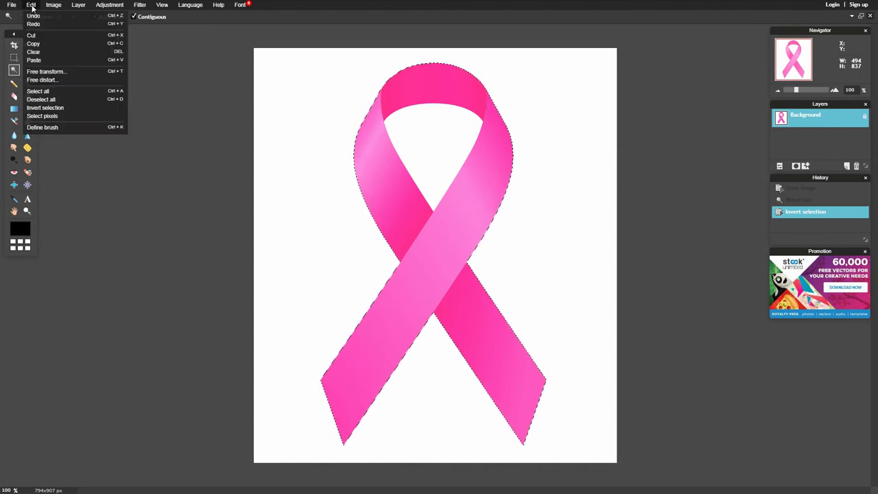
{"action": "left_click", "coordinate": [33, 45]}
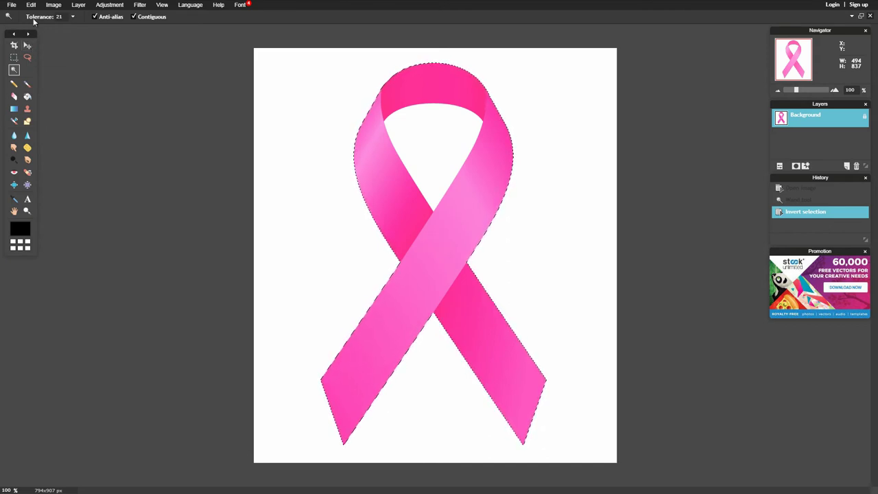
{"action": "left_click", "coordinate": [31, 6]}
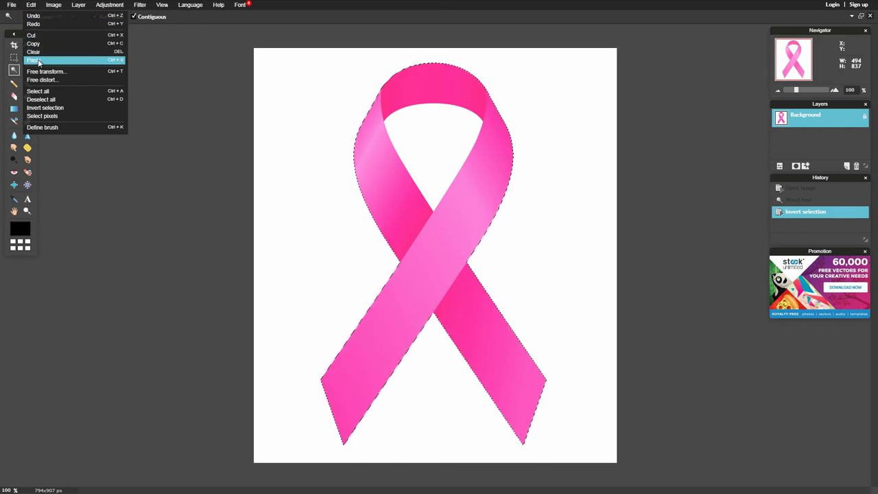
{"action": "left_click", "coordinate": [34, 61]}
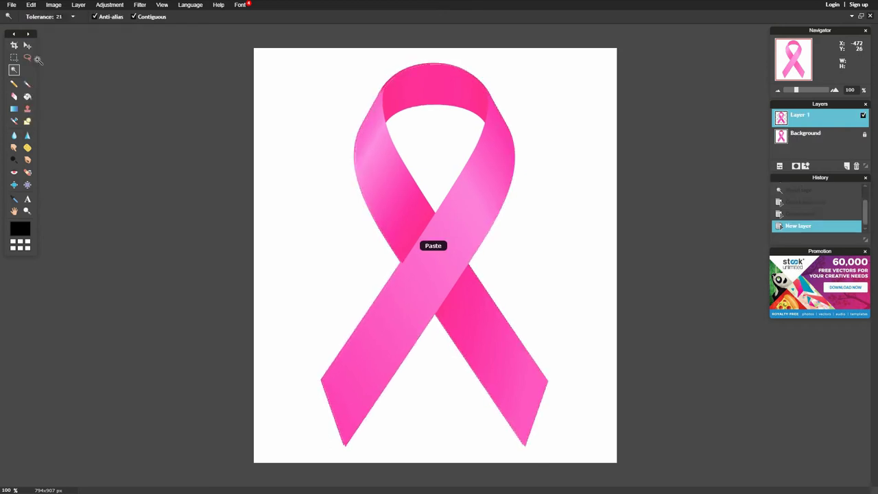
Step: Unlock the Background into Layer 0 and hide it to reveal the transparent checkerboard
{"action": "double_click", "coordinate": [865, 137]}
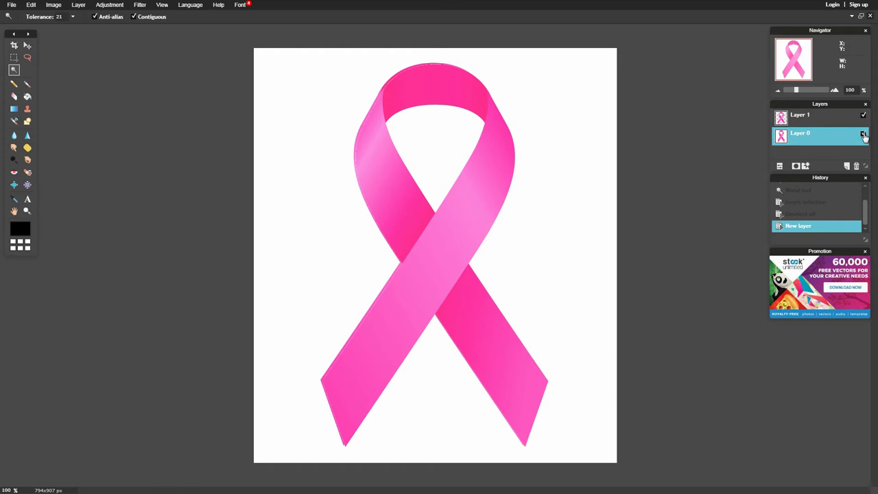
{"action": "left_click", "coordinate": [864, 135]}
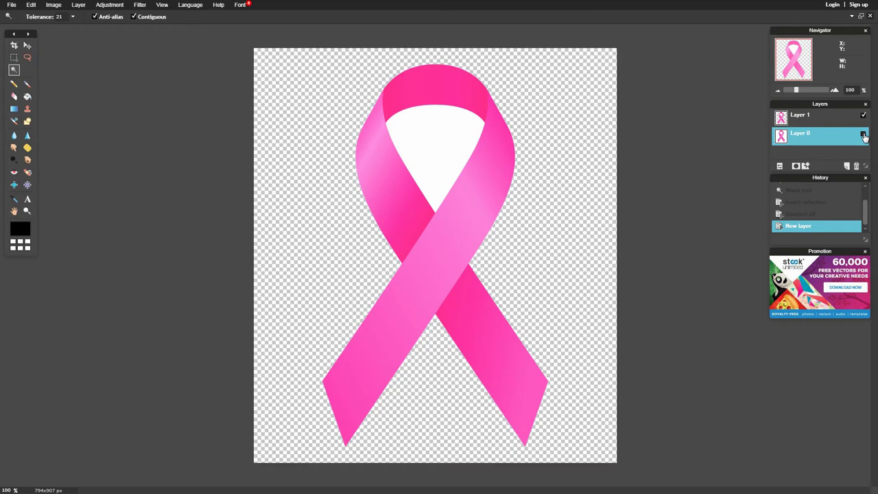
{"action": "left_click", "coordinate": [9, 6]}
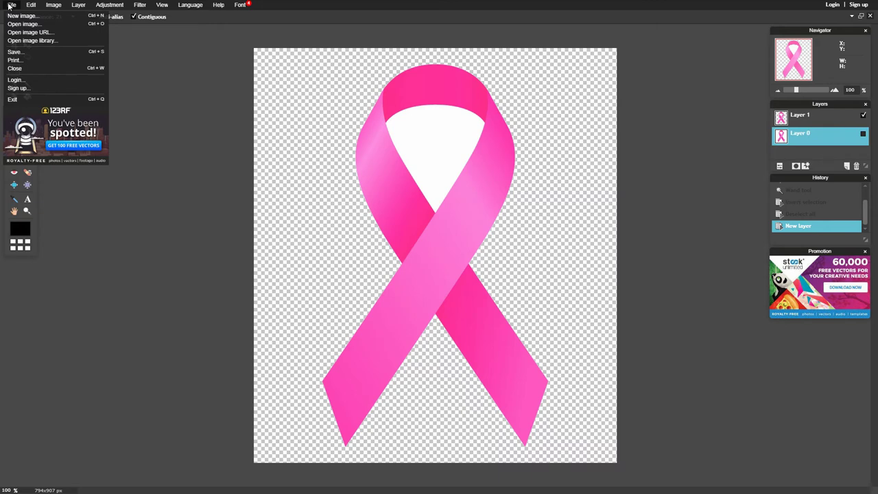
Step: Save the image as transparent PNG pink_ribbon_-_breast_cancer in the Cancer Football folder
{"action": "left_click", "coordinate": [40, 53]}
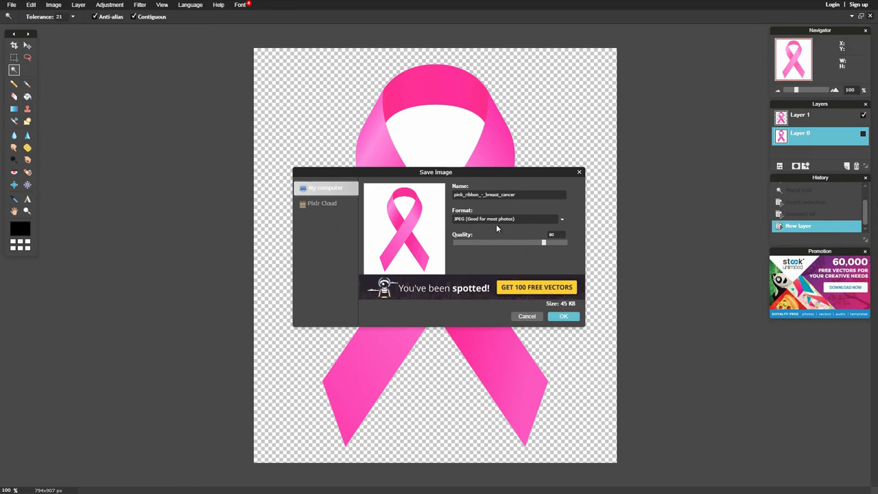
{"action": "left_click", "coordinate": [562, 217]}
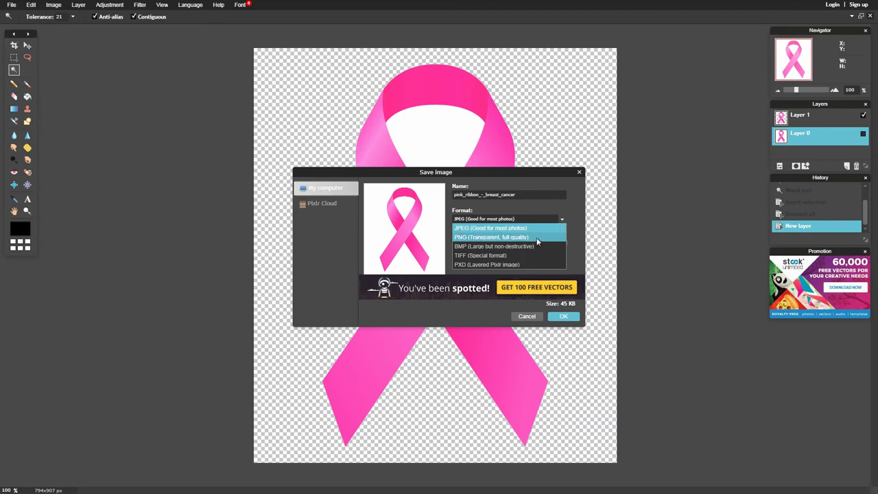
{"action": "left_click", "coordinate": [537, 237]}
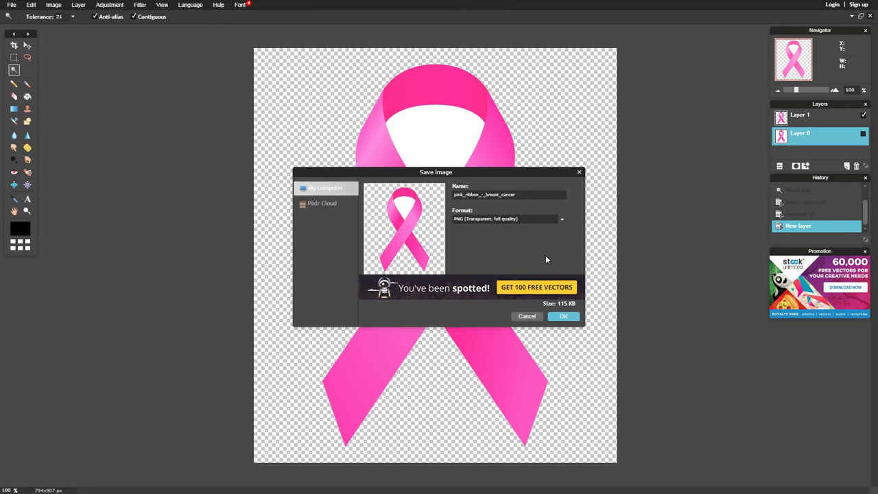
{"action": "left_click", "coordinate": [570, 317]}
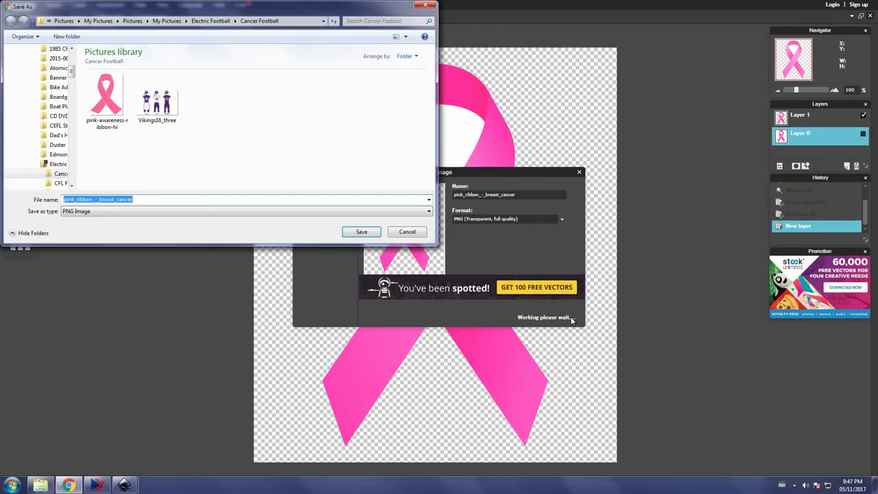
{"action": "left_click", "coordinate": [362, 232]}
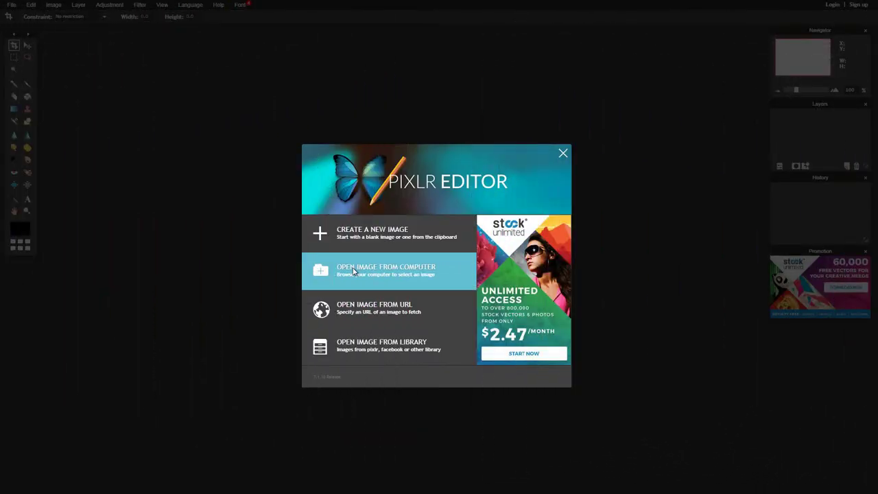
Step: Reopen the saved ribbon PNG and magic-wand select the white inside its loop
{"action": "left_click", "coordinate": [352, 271]}
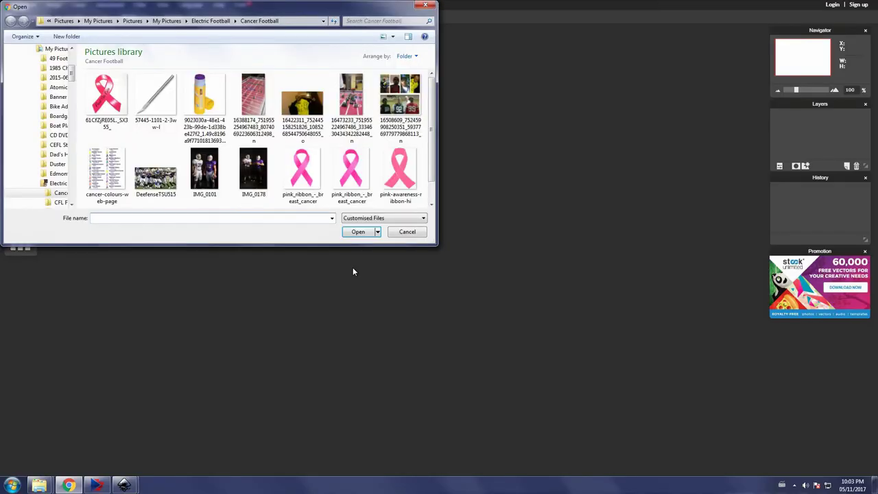
{"action": "left_click", "coordinate": [349, 168]}
{"action": "left_click", "coordinate": [358, 231]}
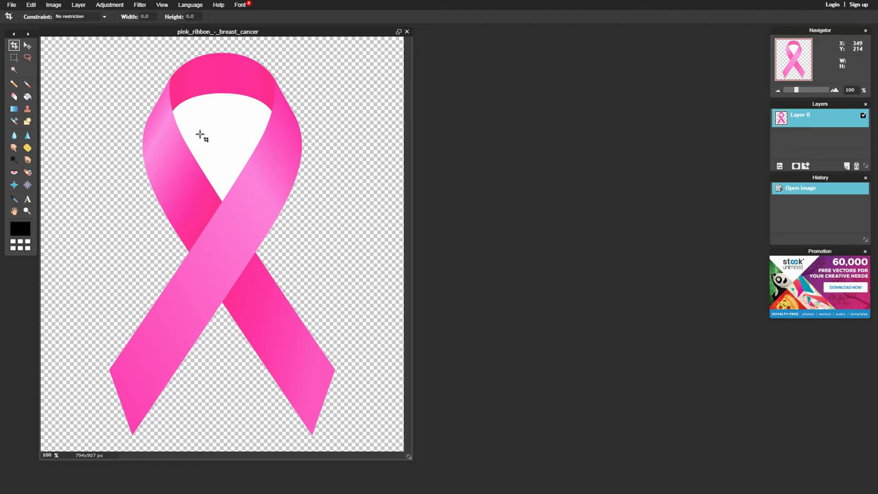
{"action": "left_click", "coordinate": [15, 70]}
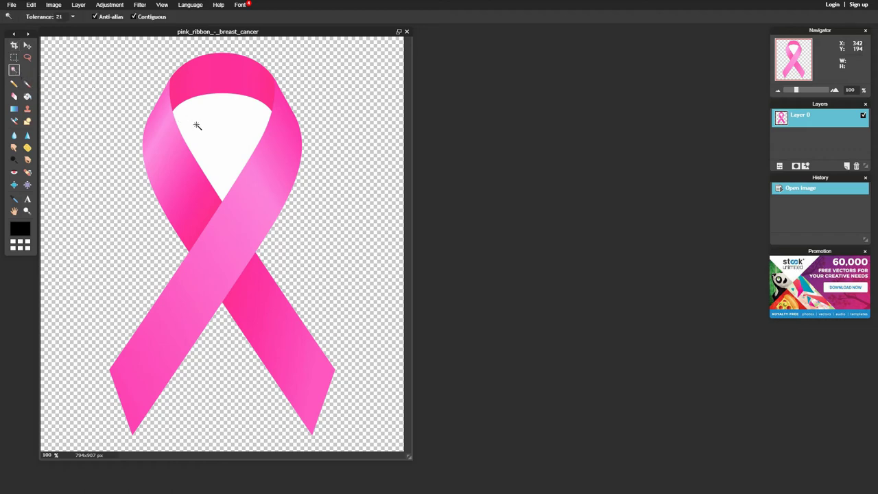
{"action": "left_click", "coordinate": [216, 133]}
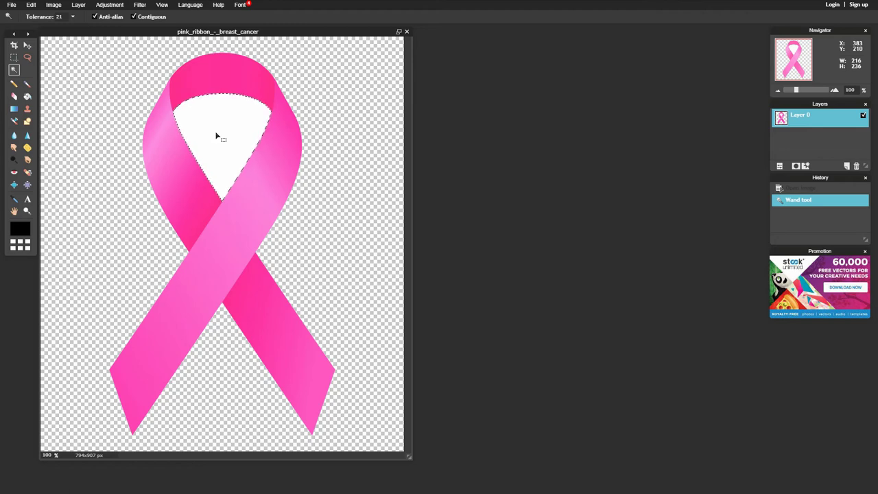
Step: Delete the white inside the loop and save as PNG 'pink_ribbon_-_breast_cancer Final' in Cancer Football
{"action": "key", "text": "Delete"}
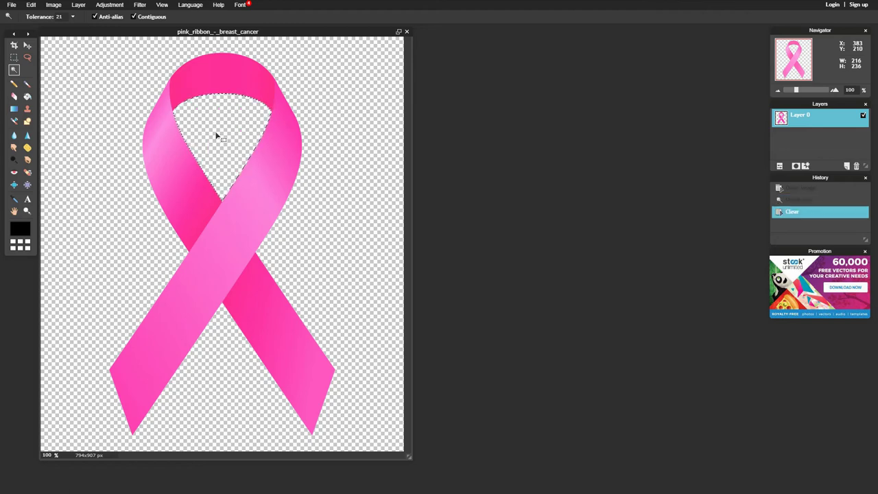
{"action": "left_click", "coordinate": [12, 6]}
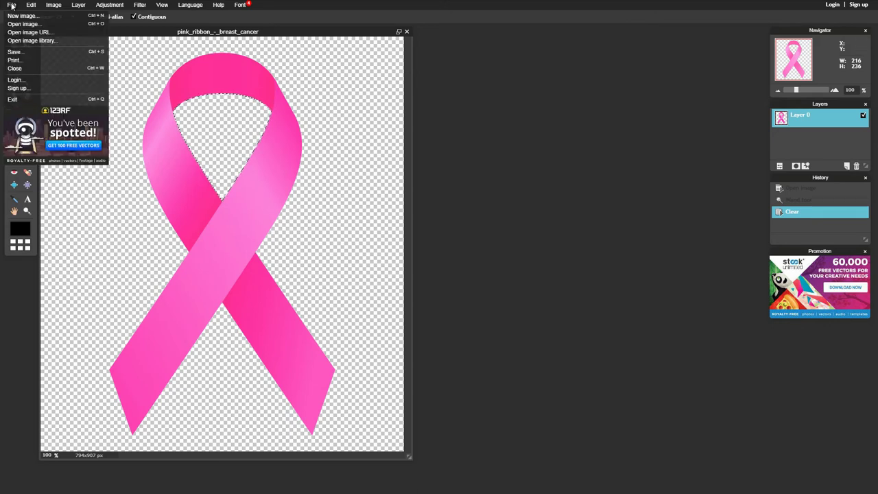
{"action": "left_click", "coordinate": [25, 54]}
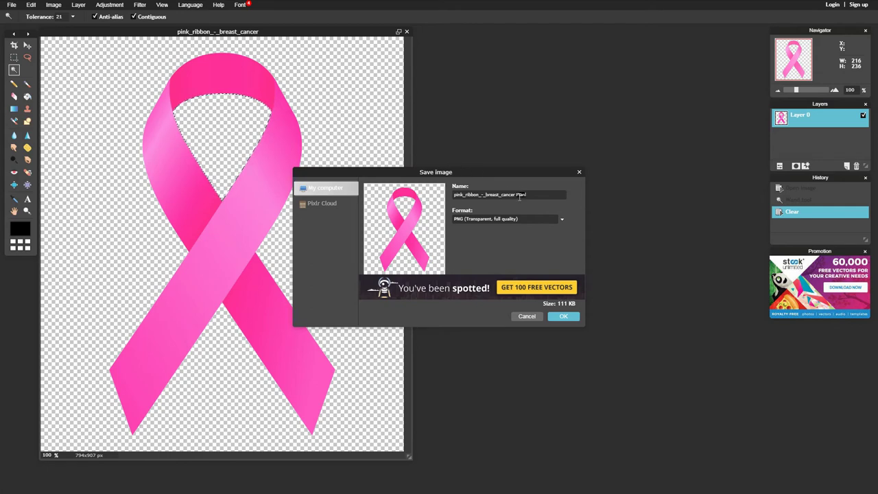
{"action": "key", "text": "BackSpace"}
{"action": "key", "text": "BackSpace"}
{"action": "key", "text": "BackSpace"}
{"action": "key", "text": "BackSpace"}
{"action": "key", "text": "BackSpace"}
{"action": "key", "text": "BackSpace"}
{"action": "left_click", "coordinate": [564, 317]}
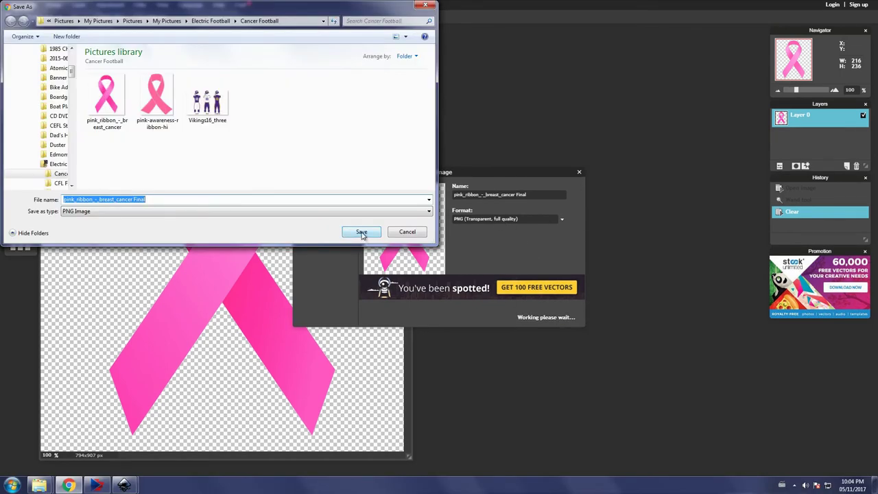
{"action": "left_click", "coordinate": [362, 233]}
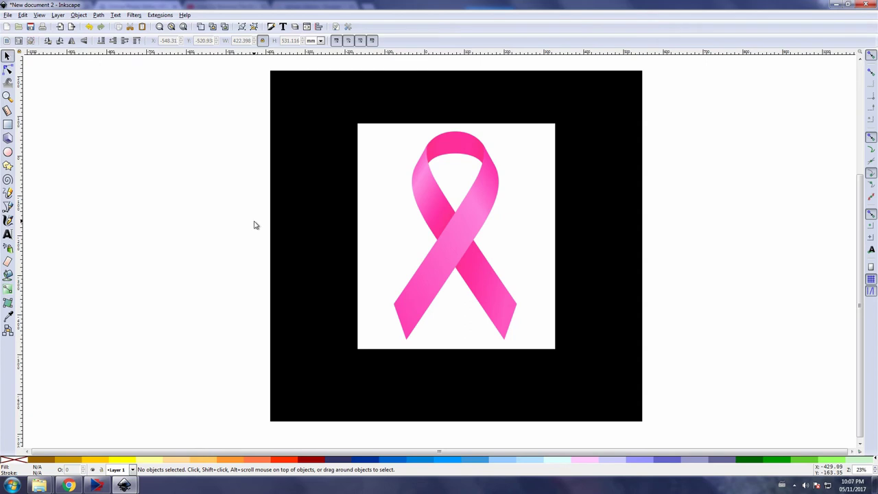
Step: Import the pink_ribbon_-_breast_cancer Final PNG into the drawing
{"action": "left_click", "coordinate": [7, 15]}
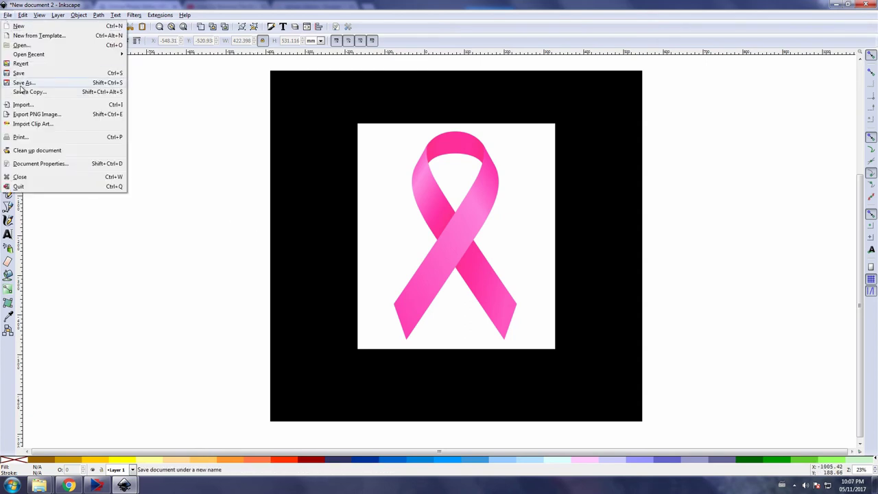
{"action": "left_click", "coordinate": [31, 105]}
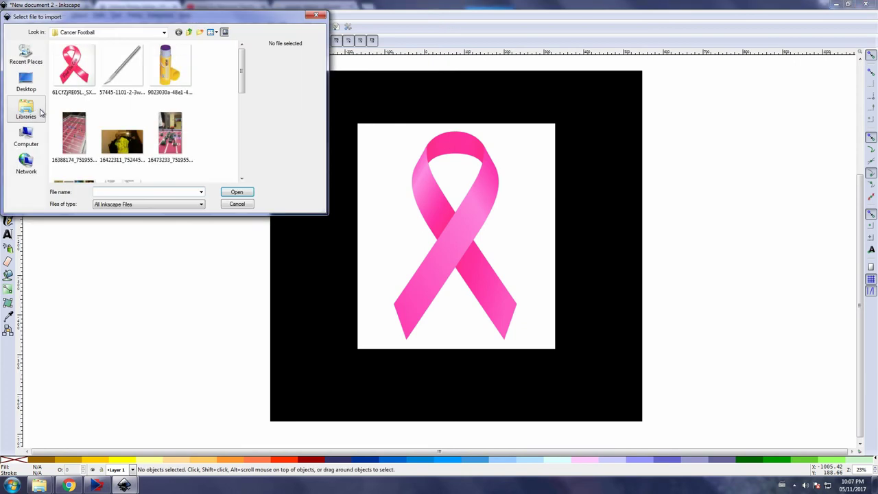
{"action": "left_click_drag", "start_coordinate": [241, 79], "coordinate": [256, 159]}
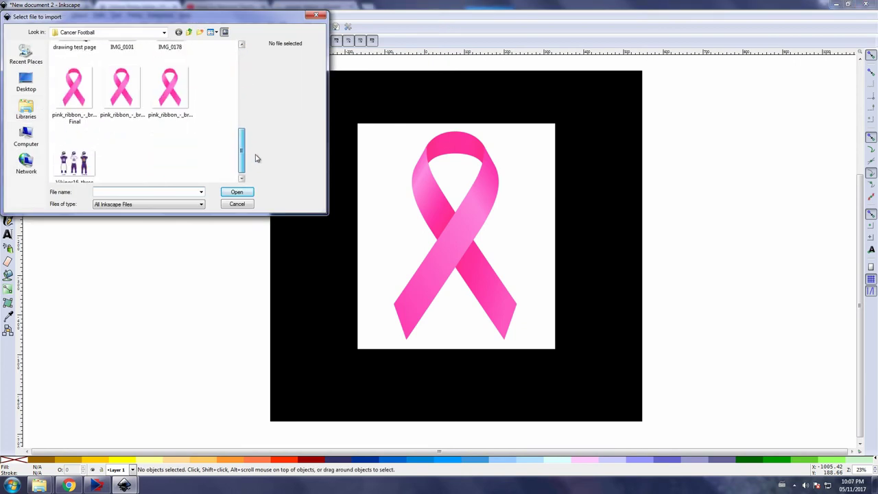
{"action": "left_click", "coordinate": [80, 86]}
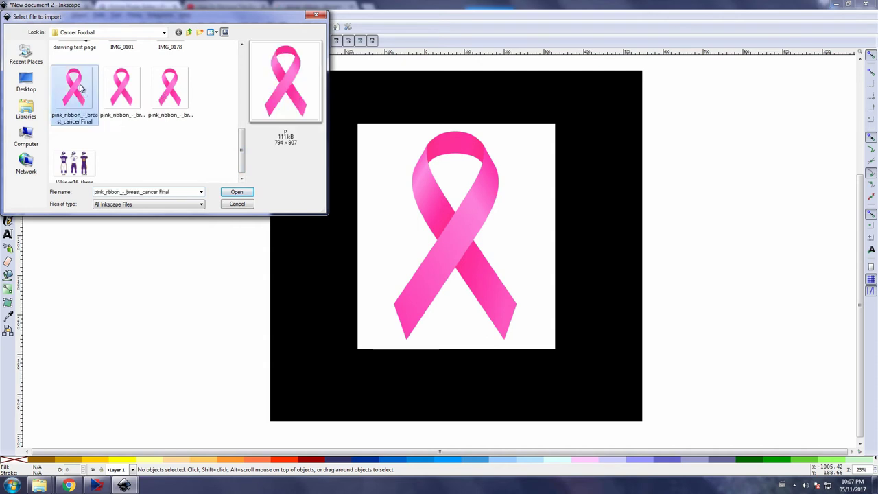
{"action": "left_click", "coordinate": [240, 193]}
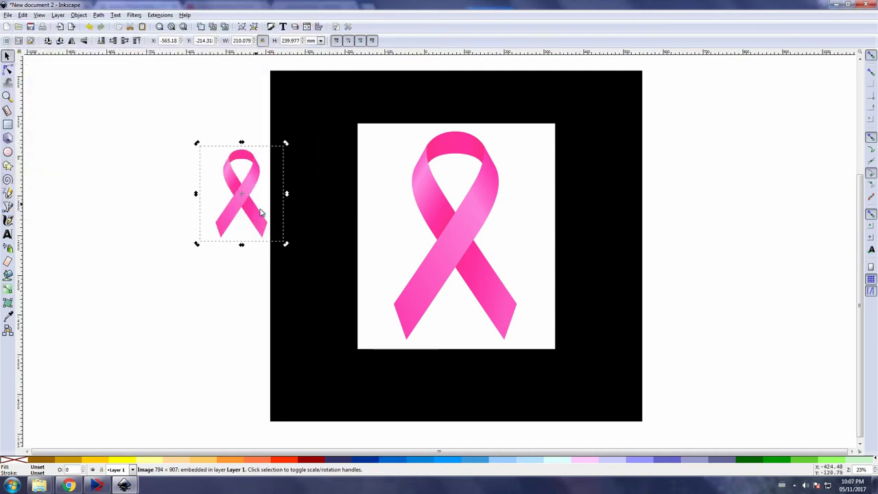
Step: Enlarge the new ribbon to about 229%, centre it on the black square, and delete the old white-backed ribbon
{"action": "left_click", "coordinate": [276, 235]}
{"action": "left_click", "coordinate": [259, 228]}
{"action": "left_click_drag", "start_coordinate": [287, 245], "coordinate": [395, 381]}
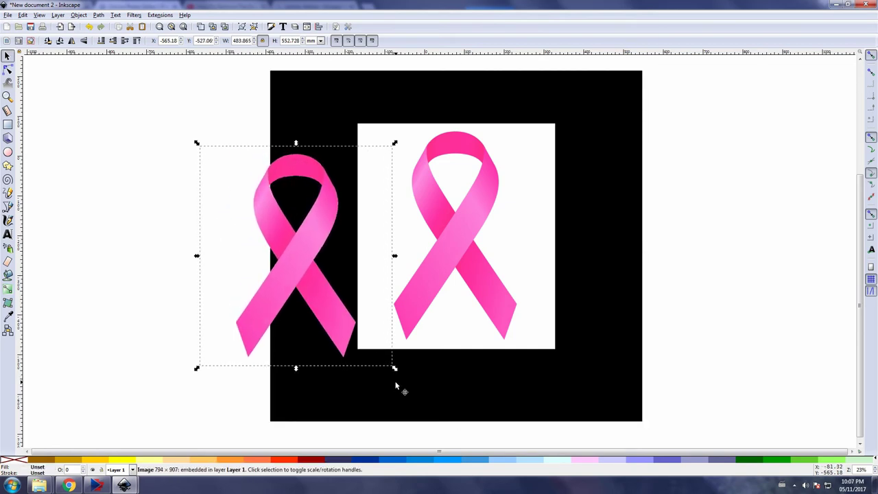
{"action": "left_click", "coordinate": [484, 341]}
{"action": "left_click_drag", "start_coordinate": [484, 341], "coordinate": [716, 357]}
{"action": "left_click_drag", "start_coordinate": [282, 258], "coordinate": [454, 254]}
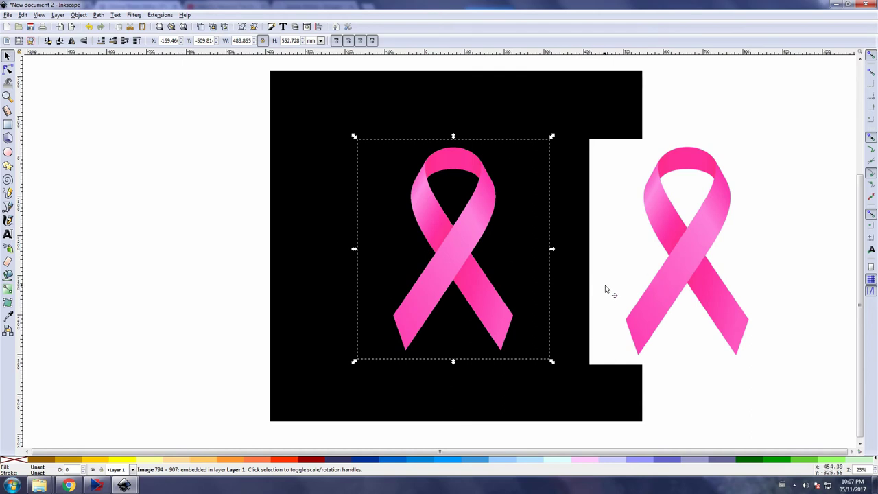
{"action": "left_click", "coordinate": [638, 292]}
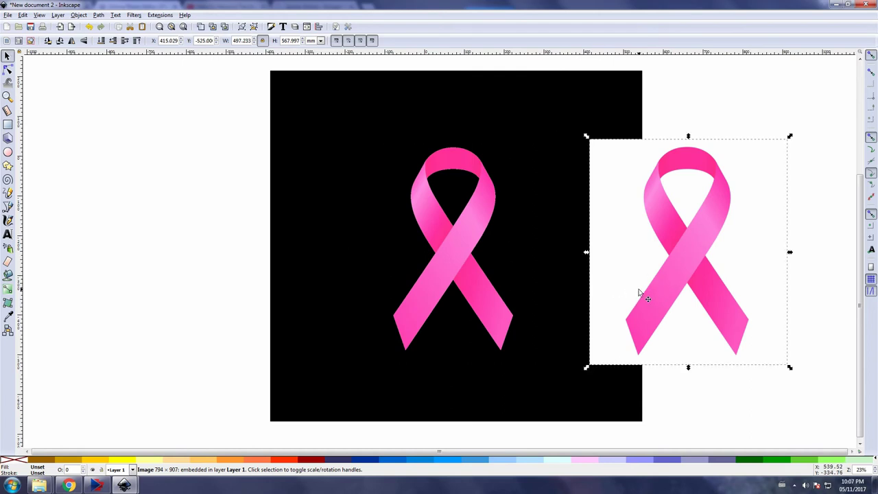
{"action": "key", "text": "Delete"}
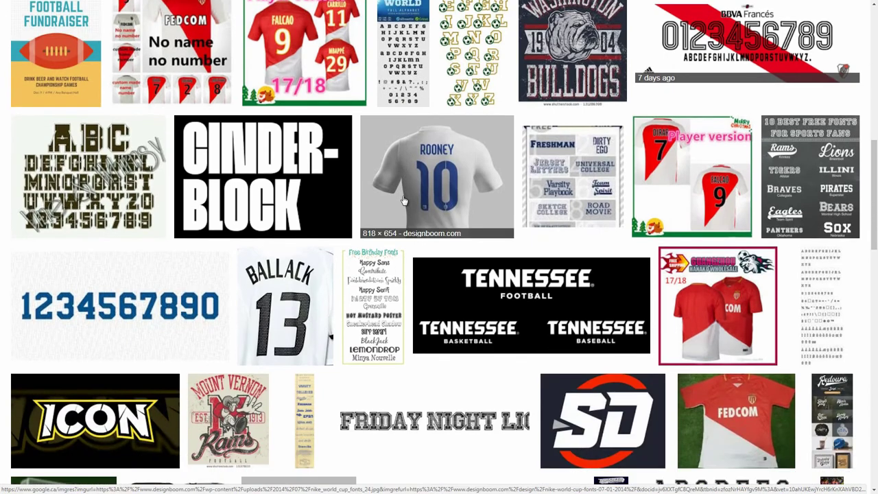
{"action": "scroll", "coordinate": [403, 200], "scroll_direction": "down", "scroll_amount": 5}
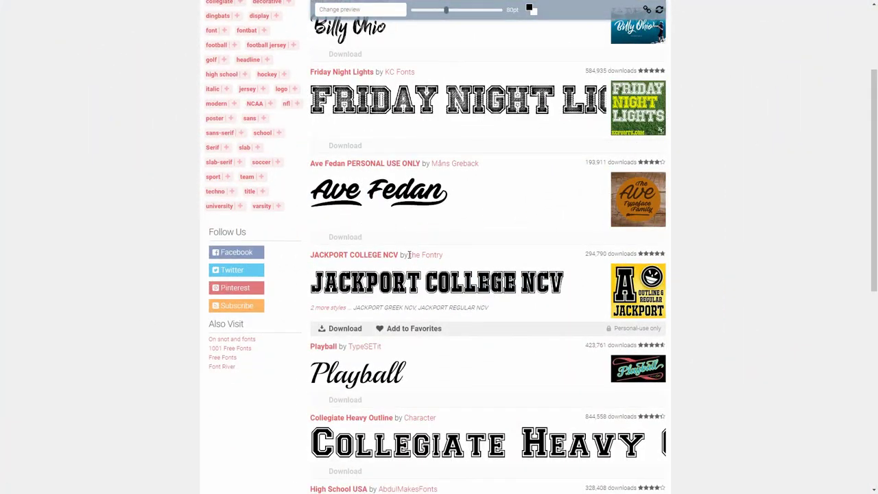
Step: Scroll through the FontSpace free sports fonts list and go to page 2
{"action": "scroll", "coordinate": [410, 254], "scroll_direction": "down", "scroll_amount": 2}
{"action": "scroll", "coordinate": [410, 258], "scroll_direction": "down", "scroll_amount": 2}
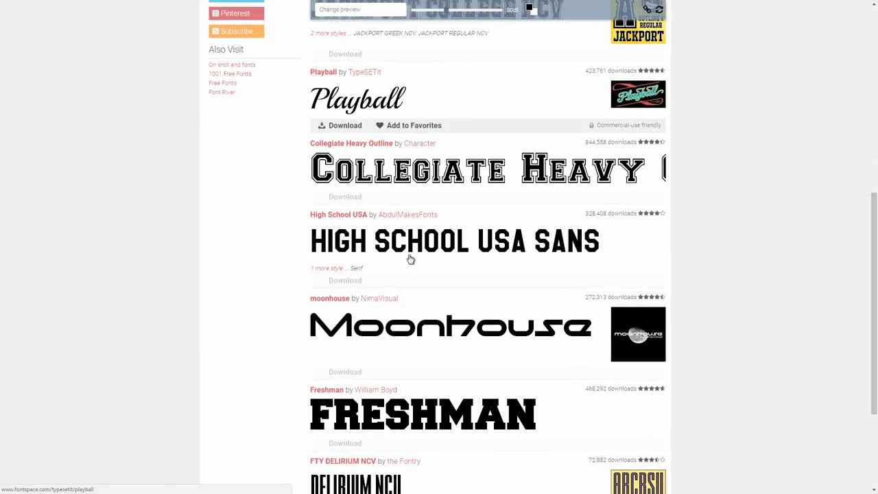
Step: Scroll through page 2 of the sports fonts and go to page 3
{"action": "scroll", "coordinate": [408, 259], "scroll_direction": "down", "scroll_amount": 2}
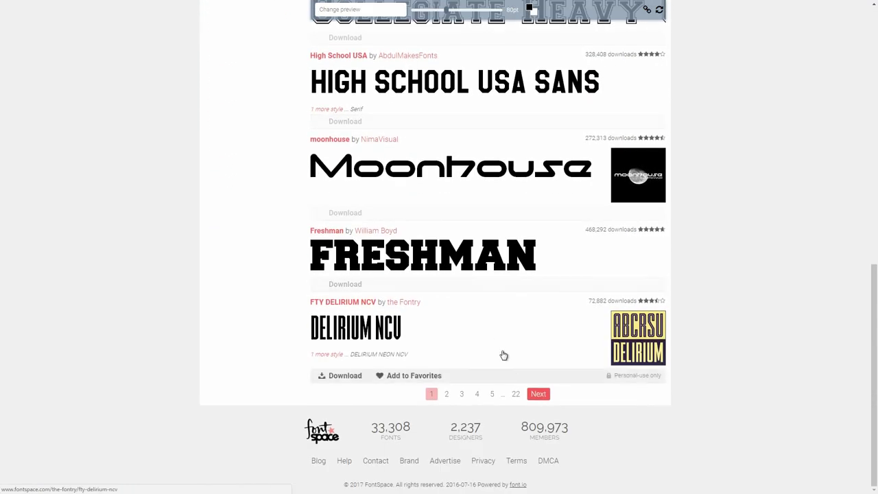
{"action": "left_click", "coordinate": [539, 393]}
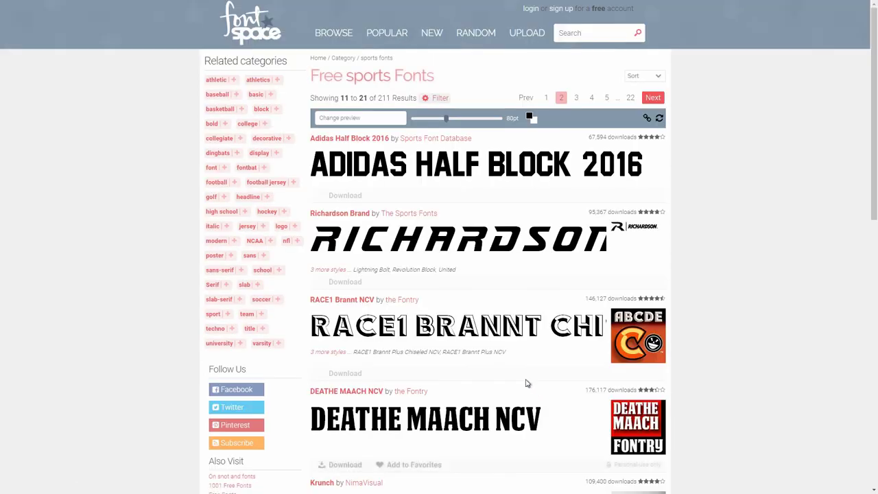
{"action": "scroll", "coordinate": [403, 241], "scroll_direction": "down", "scroll_amount": 2}
{"action": "scroll", "coordinate": [402, 242], "scroll_direction": "down", "scroll_amount": 4}
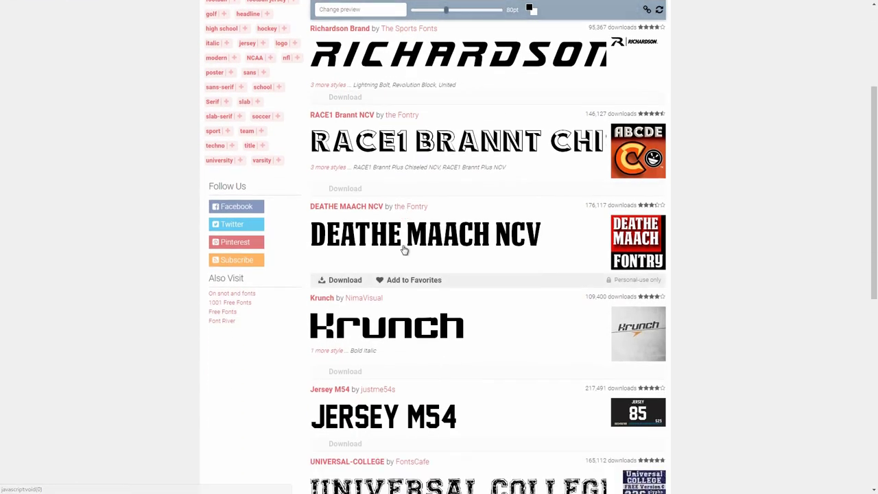
{"action": "scroll", "coordinate": [405, 250], "scroll_direction": "down", "scroll_amount": 3}
{"action": "scroll", "coordinate": [405, 252], "scroll_direction": "down", "scroll_amount": 2}
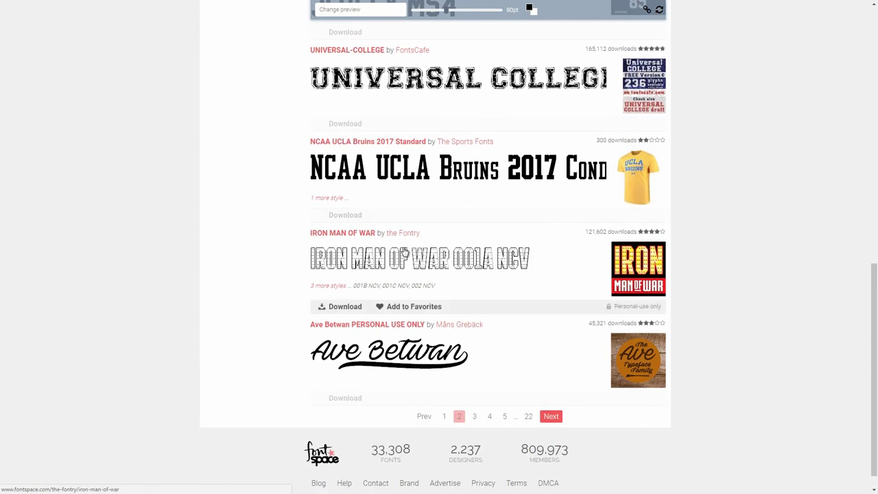
{"action": "scroll", "coordinate": [404, 255], "scroll_direction": "down", "scroll_amount": 1}
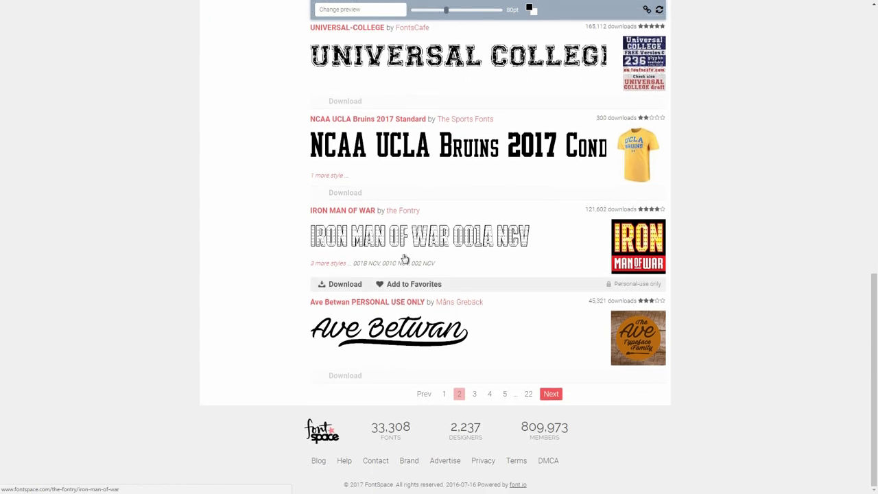
{"action": "left_click", "coordinate": [550, 395]}
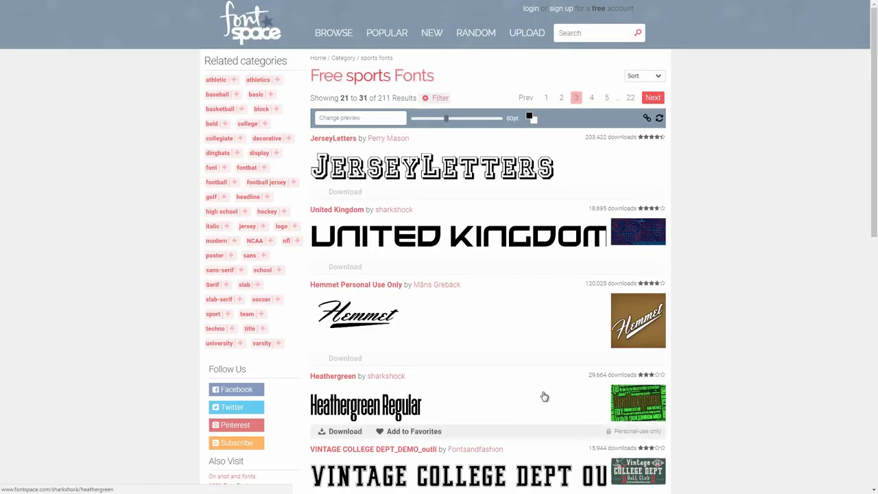
Step: Scroll through page 3, then move to page 4 and browse results 31 to 41
{"action": "scroll", "coordinate": [546, 396], "scroll_direction": "down", "scroll_amount": 3}
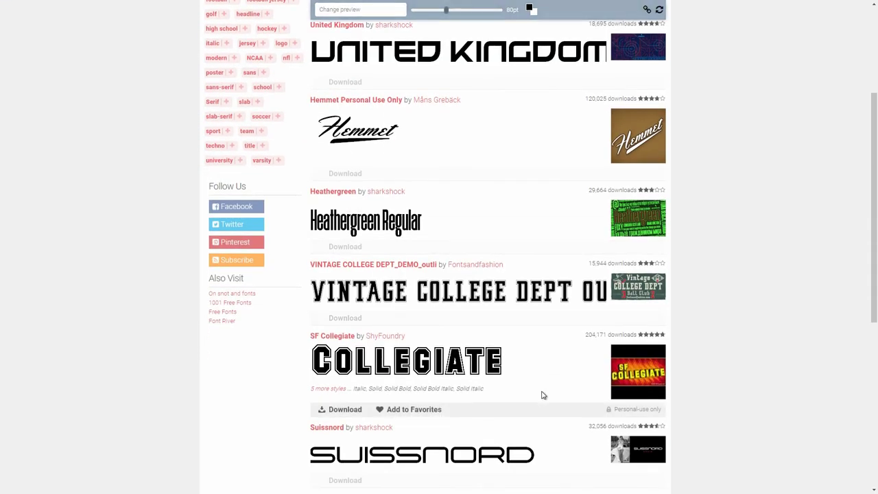
{"action": "scroll", "coordinate": [542, 396], "scroll_direction": "down", "scroll_amount": 4}
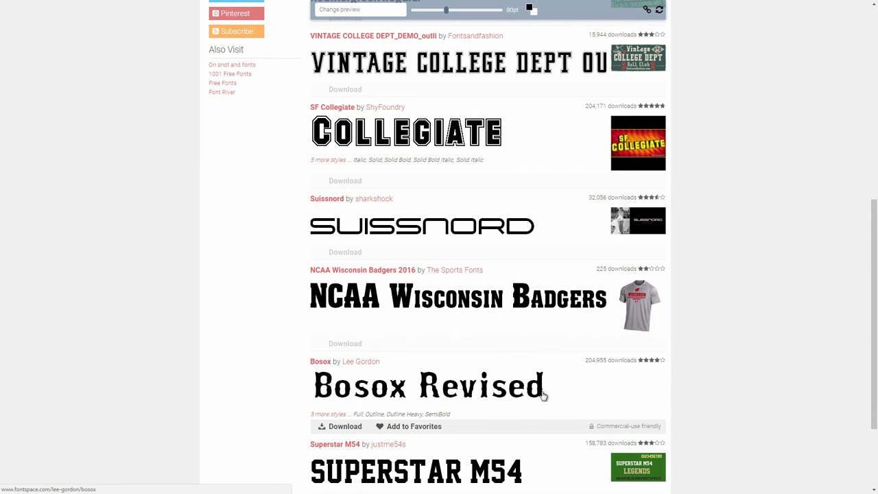
{"action": "scroll", "coordinate": [542, 395], "scroll_direction": "down", "scroll_amount": 1}
{"action": "scroll", "coordinate": [543, 396], "scroll_direction": "down", "scroll_amount": 1}
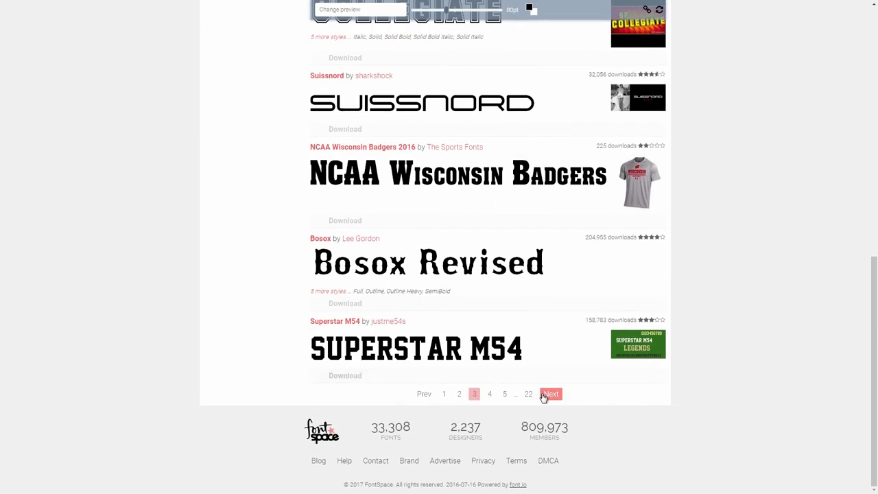
{"action": "left_click", "coordinate": [550, 394]}
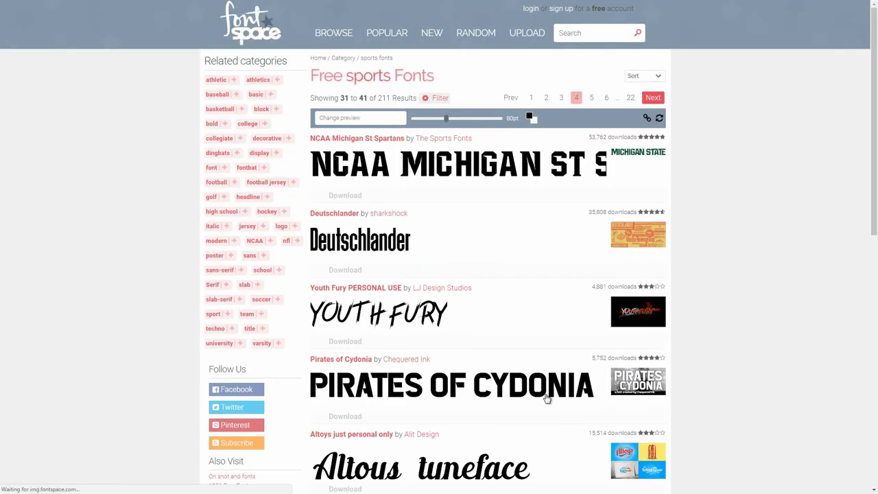
{"action": "scroll", "coordinate": [546, 398], "scroll_direction": "down", "scroll_amount": 1}
{"action": "scroll", "coordinate": [545, 398], "scroll_direction": "down", "scroll_amount": 2}
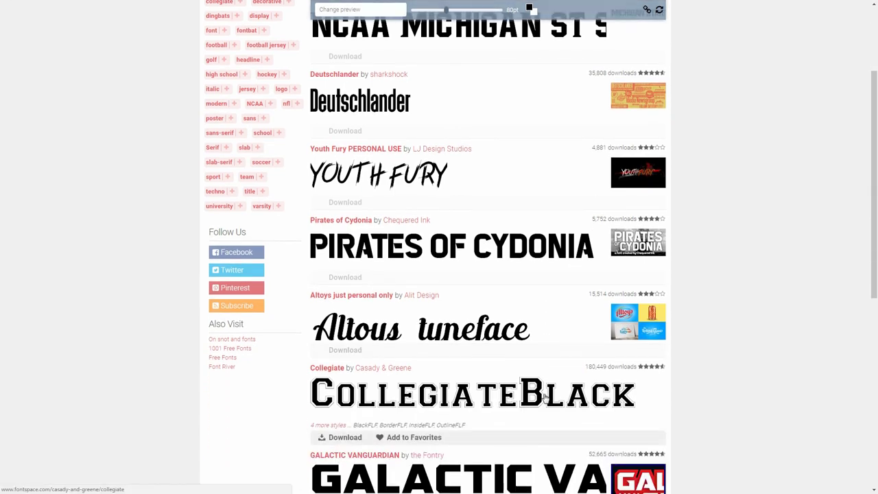
{"action": "scroll", "coordinate": [546, 398], "scroll_direction": "down", "scroll_amount": 3}
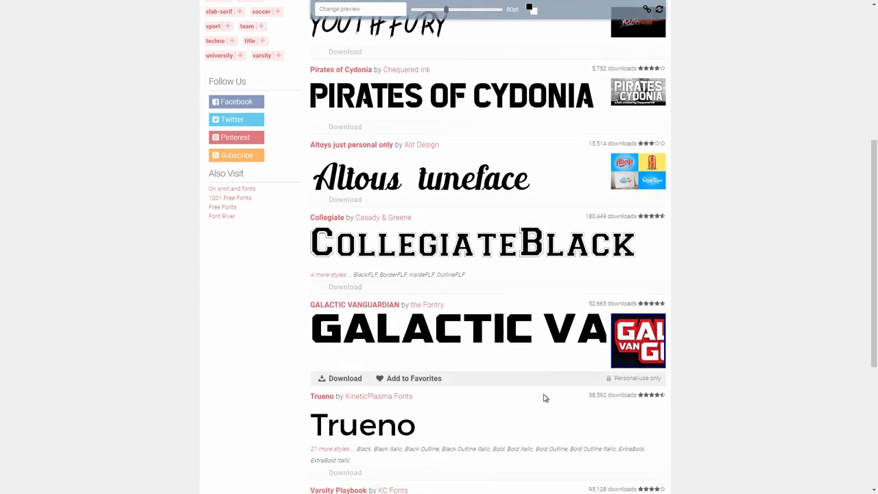
{"action": "scroll", "coordinate": [545, 399], "scroll_direction": "down", "scroll_amount": 2}
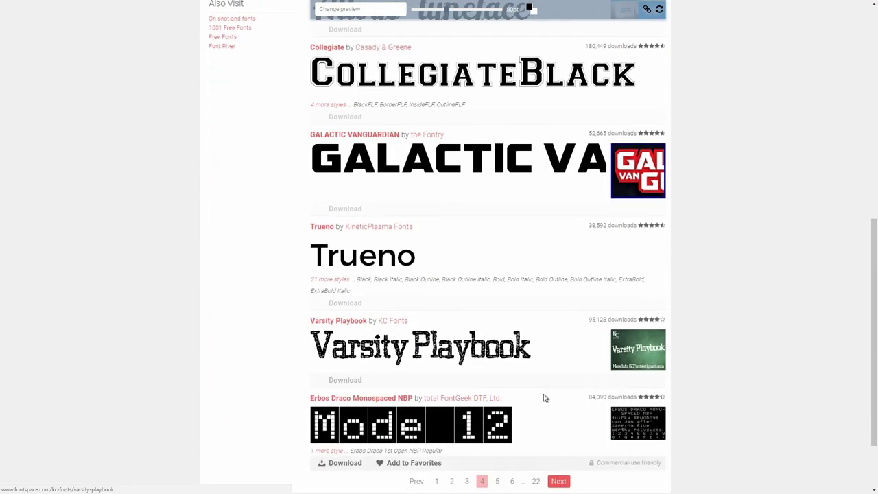
{"action": "scroll", "coordinate": [546, 398], "scroll_direction": "down", "scroll_amount": 1}
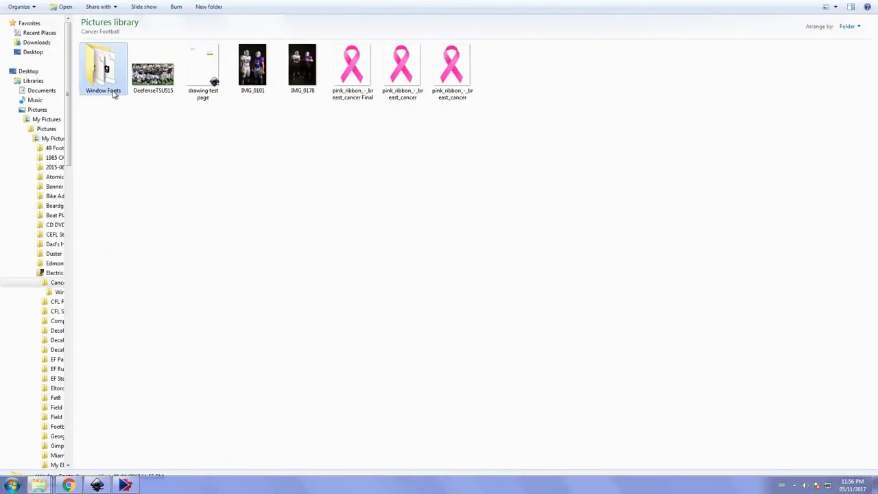
Step: Open the Window Fonts folder and scroll through its NFL, NBA and NHL font files
{"action": "double_click", "coordinate": [107, 75]}
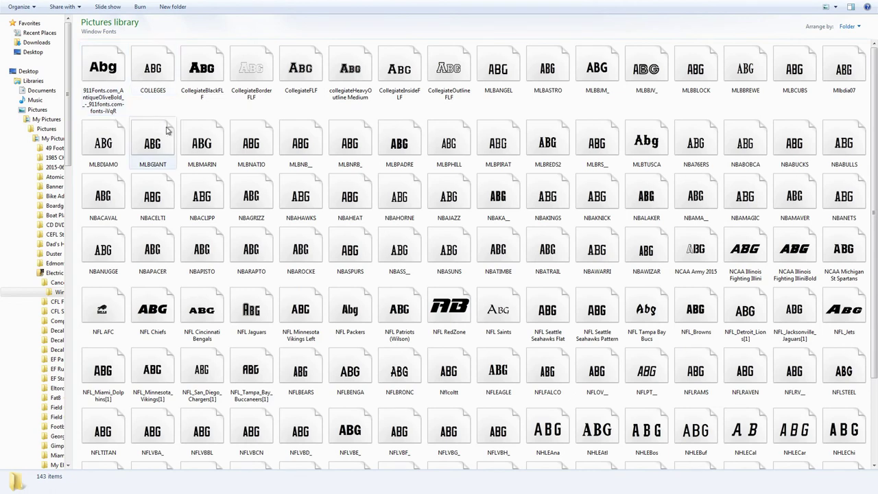
{"action": "scroll", "coordinate": [229, 200], "scroll_direction": "down", "scroll_amount": 2}
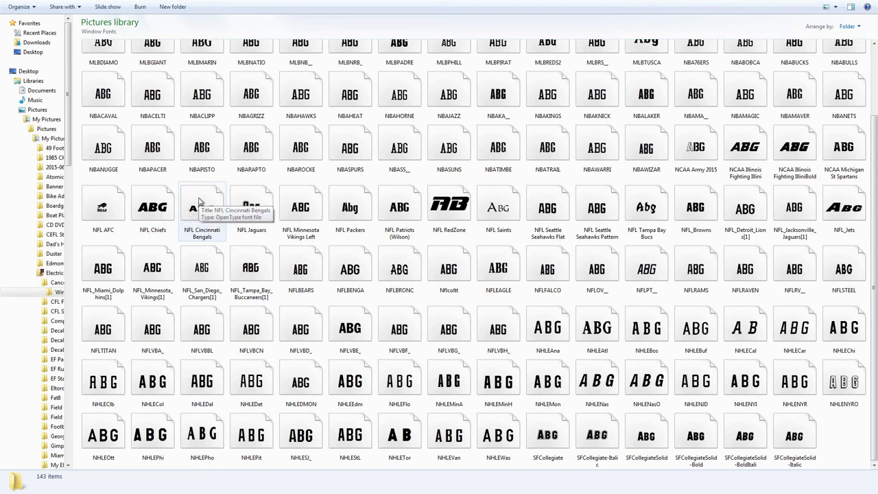
Step: Preview the NFL Cincinnati Bengals font, then install NFL Varsity Block D and close its preview
{"action": "double_click", "coordinate": [199, 201]}
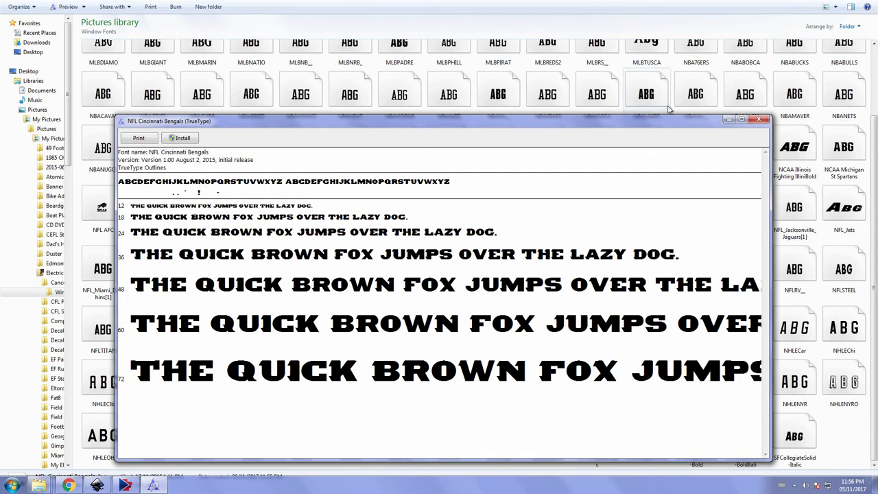
{"action": "left_click", "coordinate": [758, 120]}
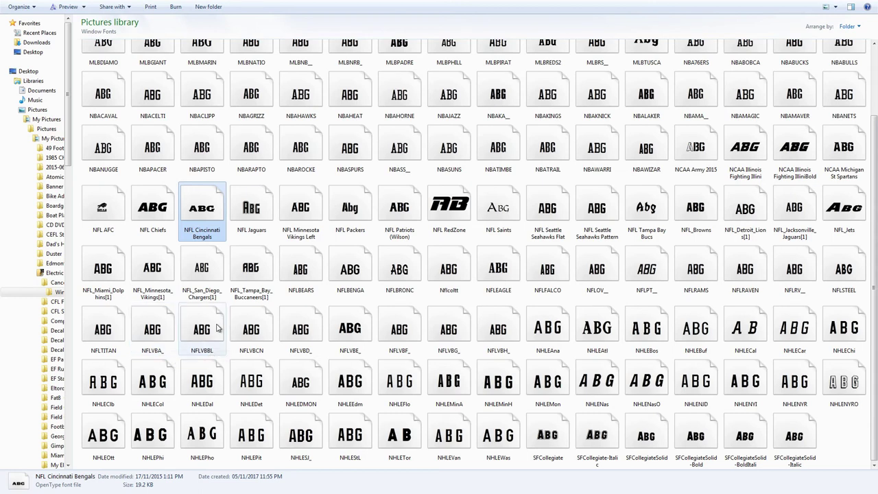
{"action": "double_click", "coordinate": [295, 322]}
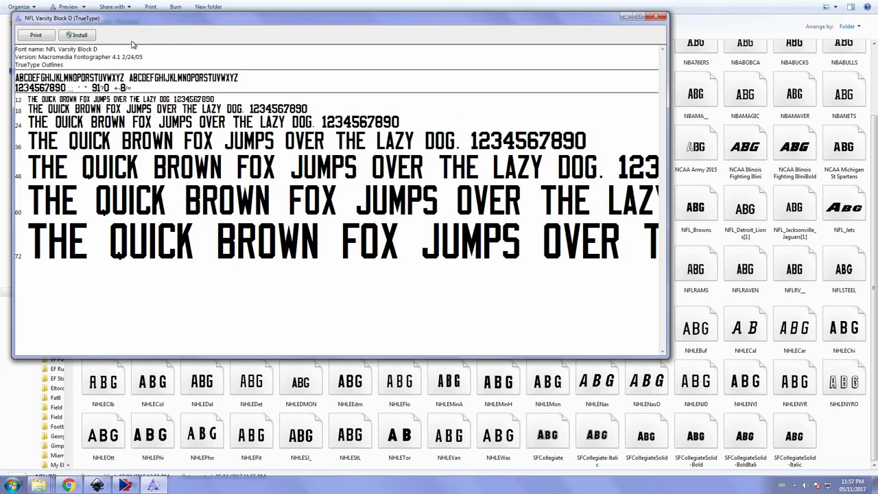
{"action": "left_click", "coordinate": [79, 34]}
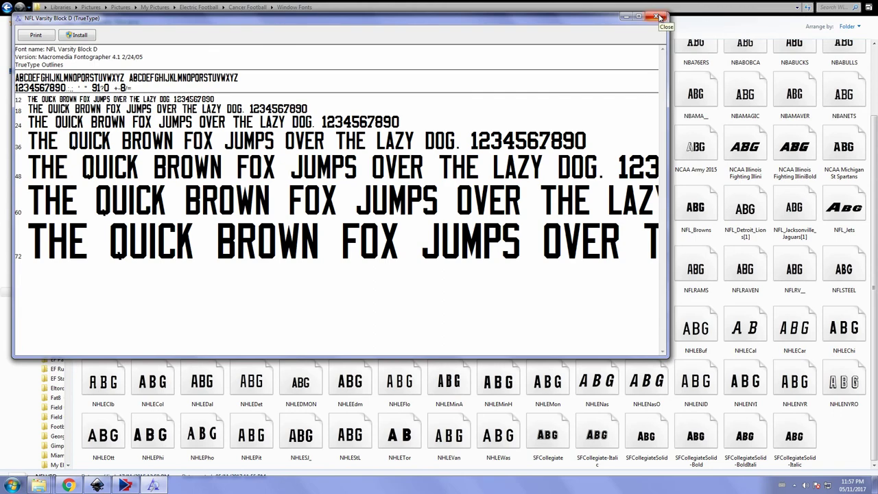
{"action": "left_click", "coordinate": [659, 17]}
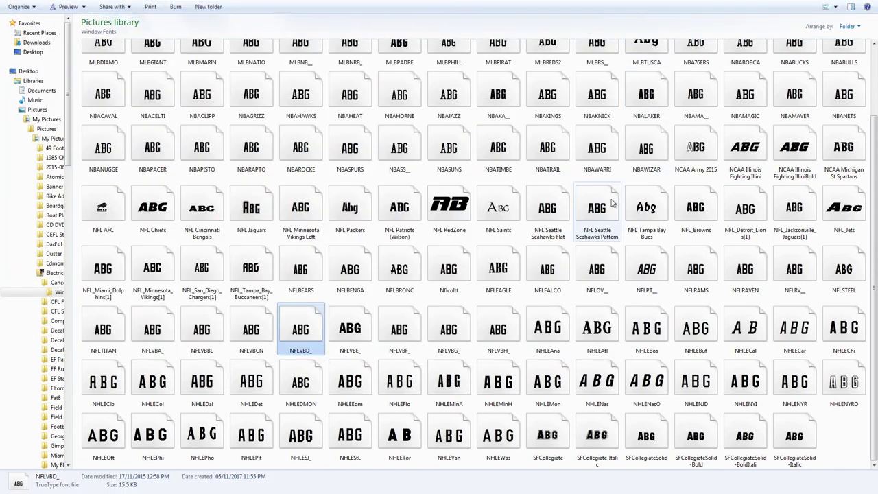
{"action": "scroll", "coordinate": [608, 295], "scroll_direction": "up", "scroll_amount": 2}
{"action": "scroll", "coordinate": [606, 314], "scroll_direction": "down", "scroll_amount": 2}
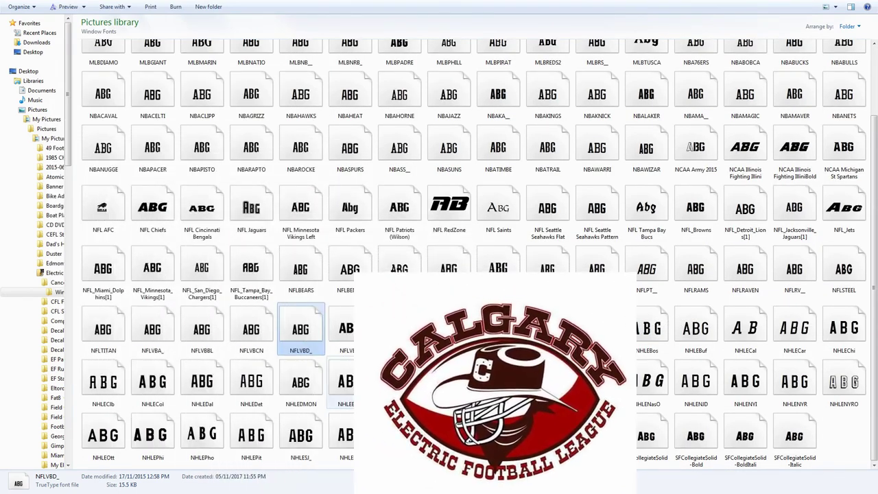
{"action": "double_click", "coordinate": [366, 389]}
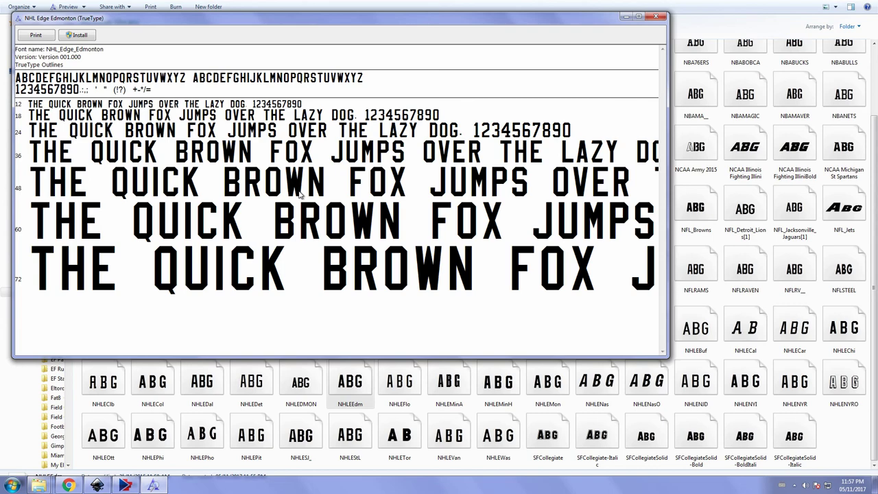
{"action": "left_click", "coordinate": [656, 19]}
{"action": "left_click", "coordinate": [695, 51]}
{"action": "double_click", "coordinate": [695, 51]}
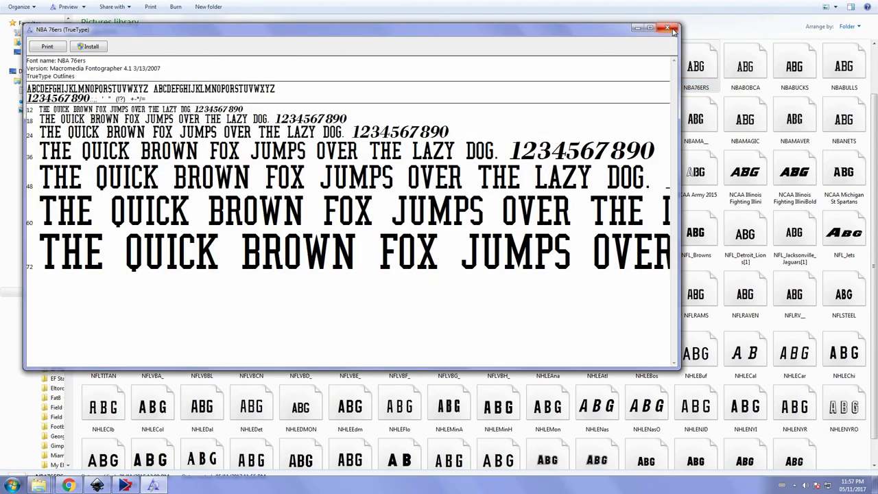
{"action": "left_click", "coordinate": [670, 29]}
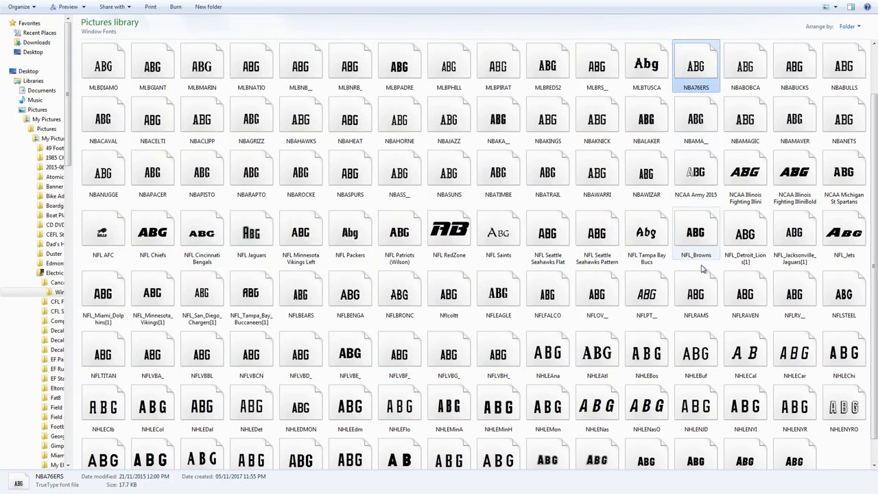
{"action": "scroll", "coordinate": [693, 280], "scroll_direction": "down", "scroll_amount": 1}
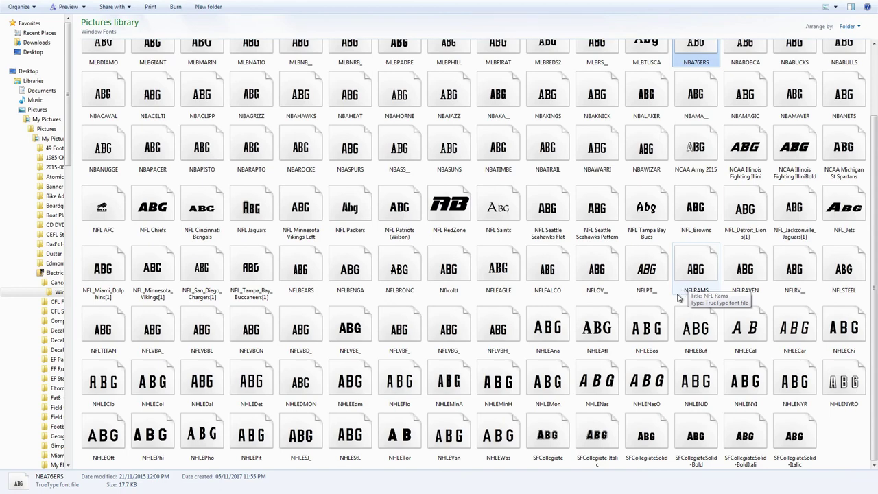
{"action": "double_click", "coordinate": [604, 436]}
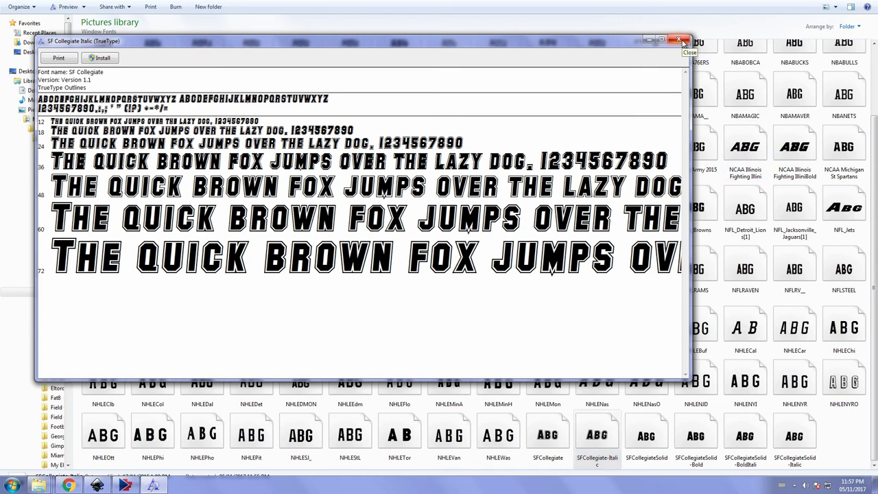
{"action": "left_click", "coordinate": [683, 42]}
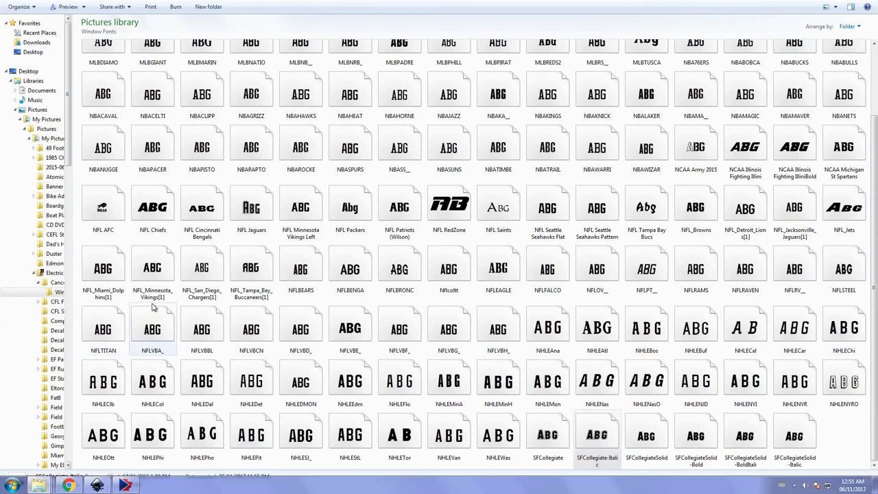
{"action": "double_click", "coordinate": [454, 276]}
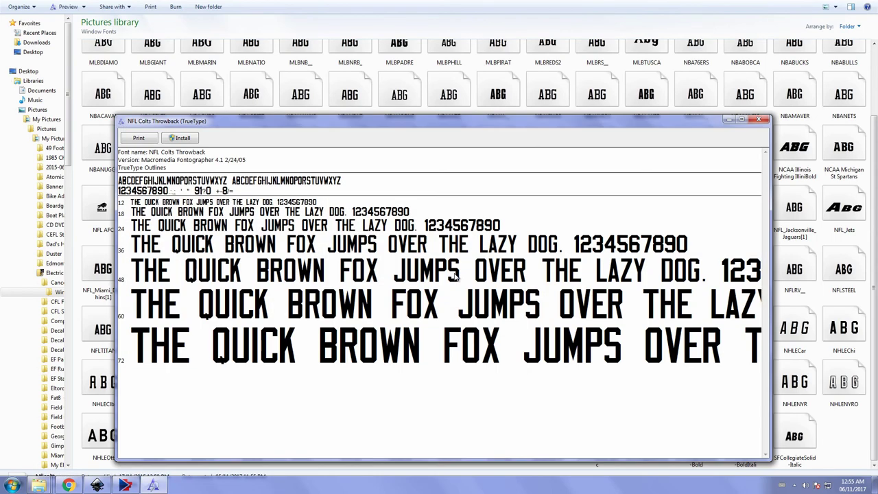
{"action": "left_click", "coordinate": [741, 120]}
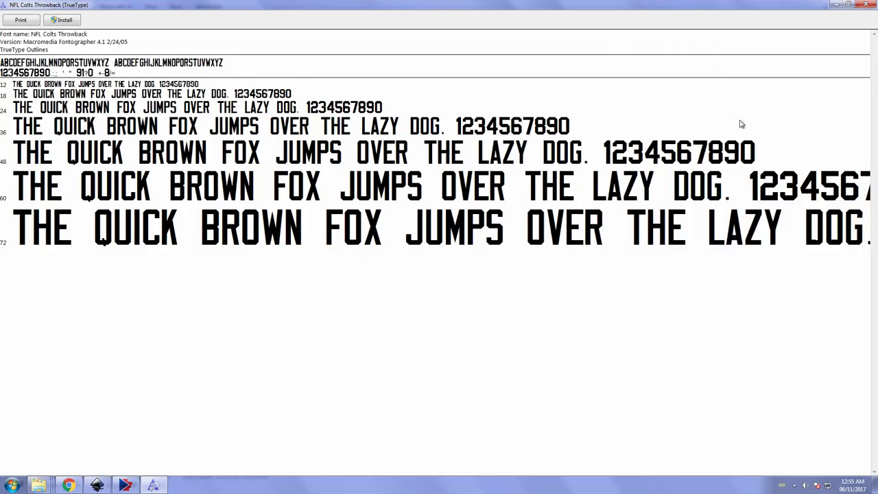
{"action": "left_click", "coordinate": [865, 5]}
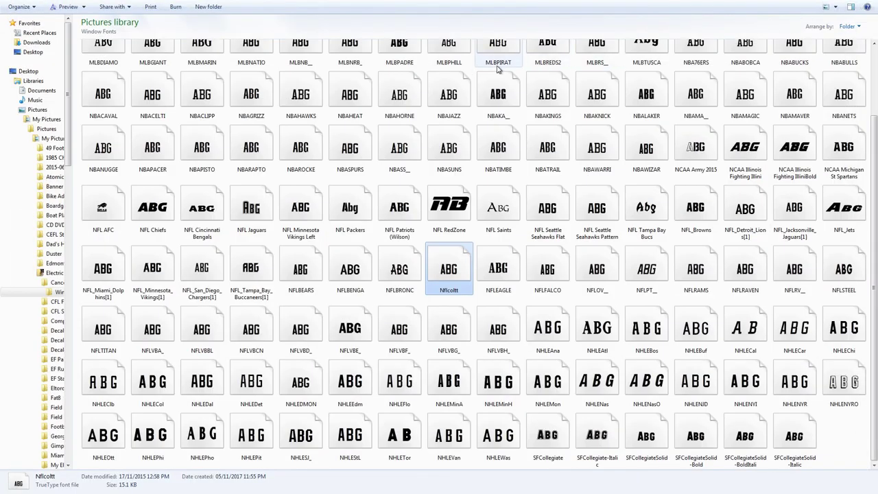
{"action": "double_click", "coordinate": [459, 55]}
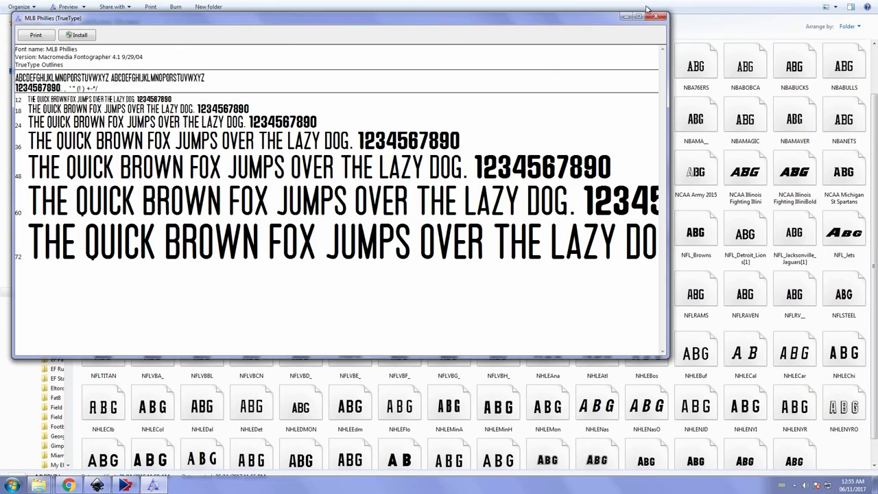
{"action": "left_click", "coordinate": [637, 16]}
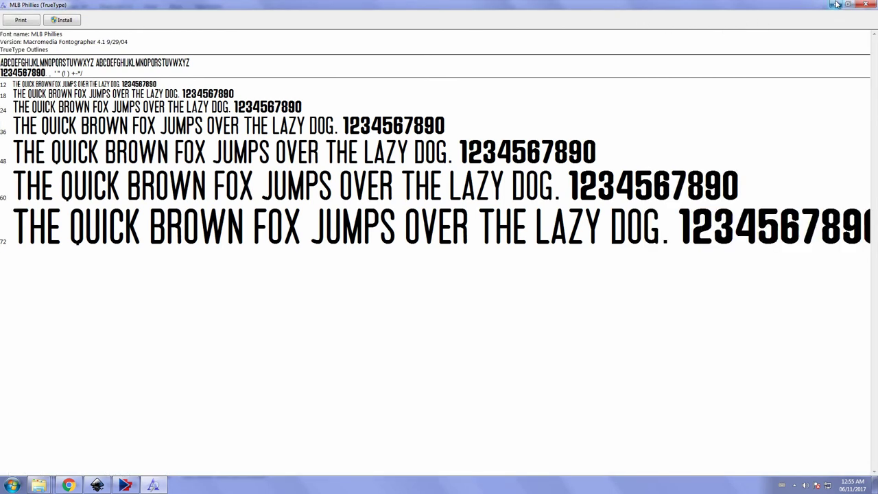
{"action": "left_click", "coordinate": [866, 5]}
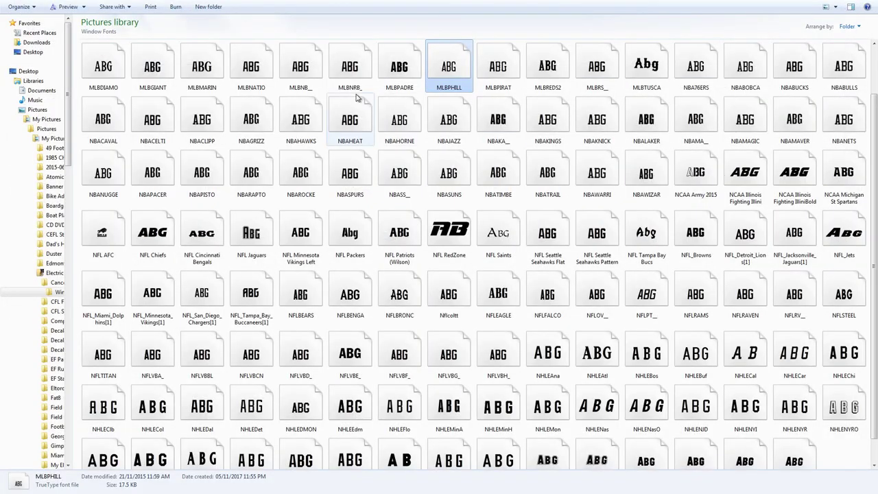
{"action": "scroll", "coordinate": [359, 99], "scroll_direction": "up", "scroll_amount": 1}
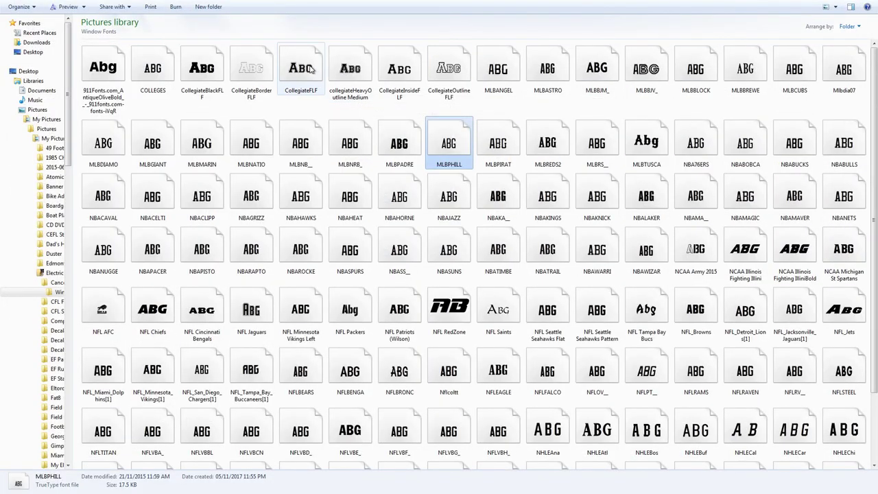
{"action": "double_click", "coordinate": [310, 68]}
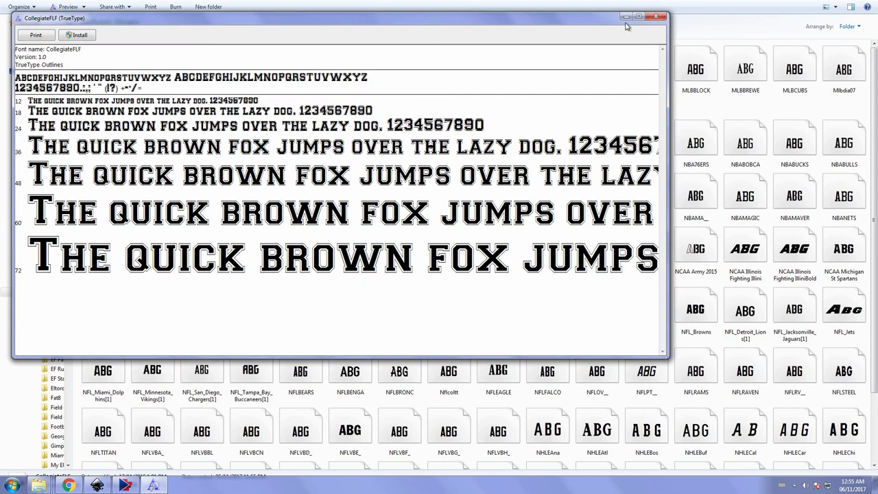
{"action": "left_click", "coordinate": [639, 17]}
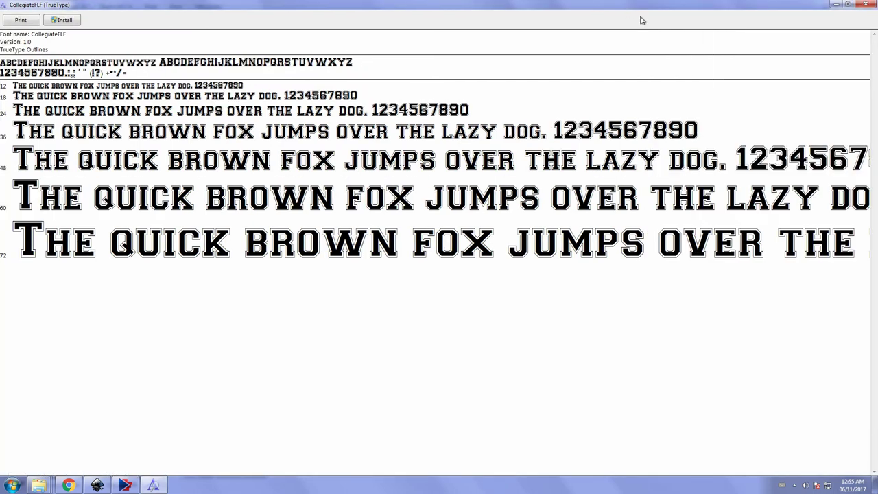
{"action": "left_click", "coordinate": [865, 5]}
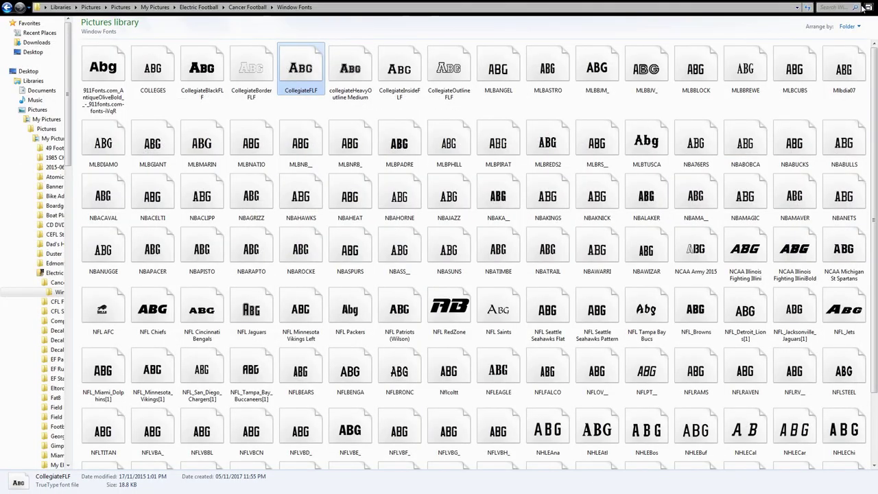
{"action": "double_click", "coordinate": [96, 72]}
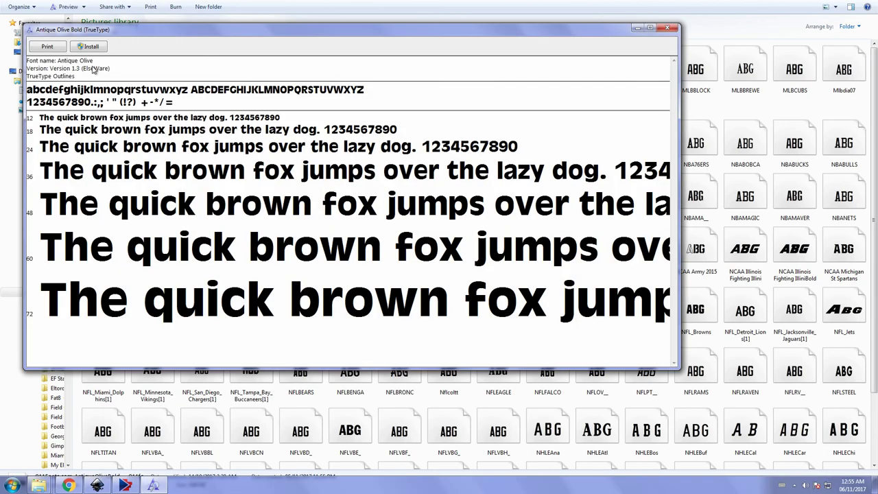
{"action": "left_click", "coordinate": [666, 28]}
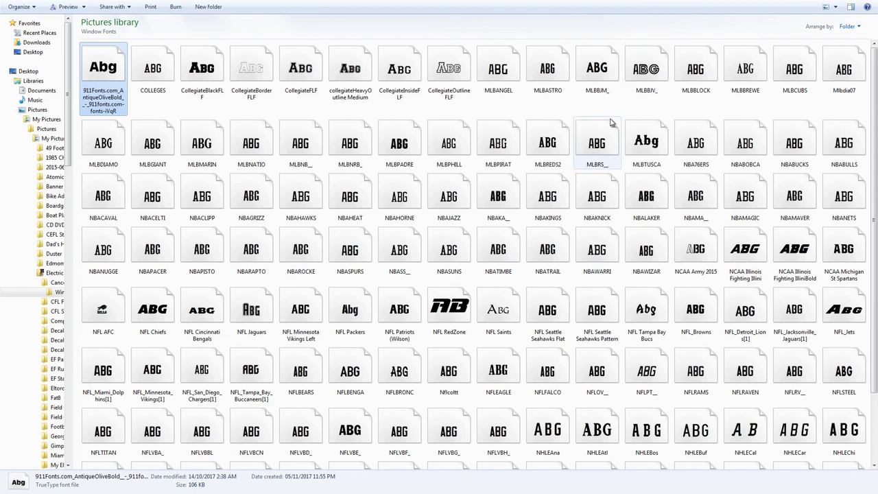
{"action": "double_click", "coordinate": [741, 253]}
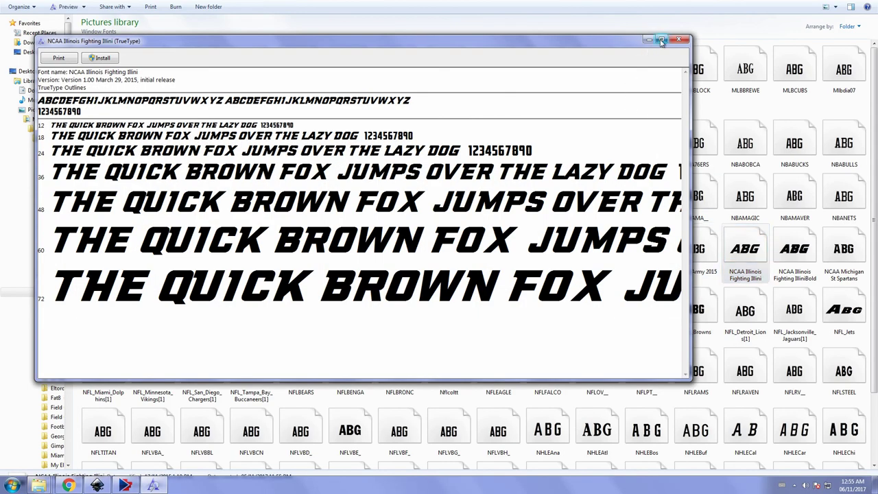
{"action": "left_click", "coordinate": [662, 41]}
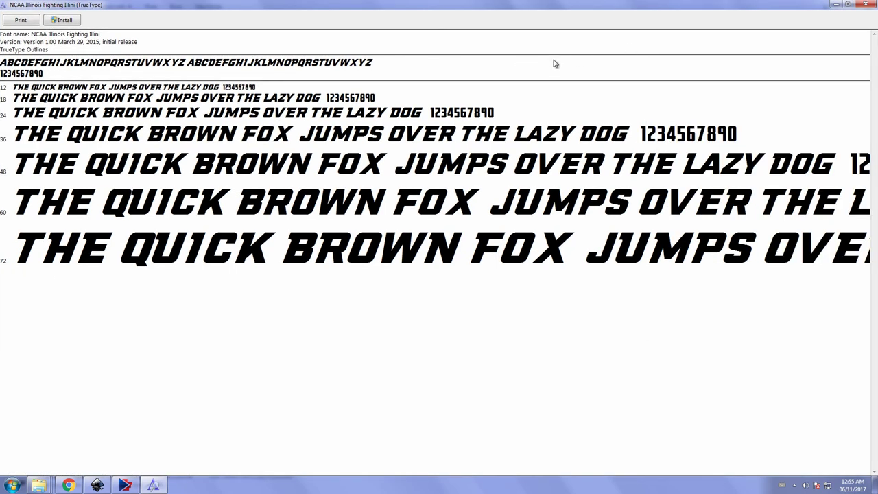
{"action": "left_click", "coordinate": [867, 6]}
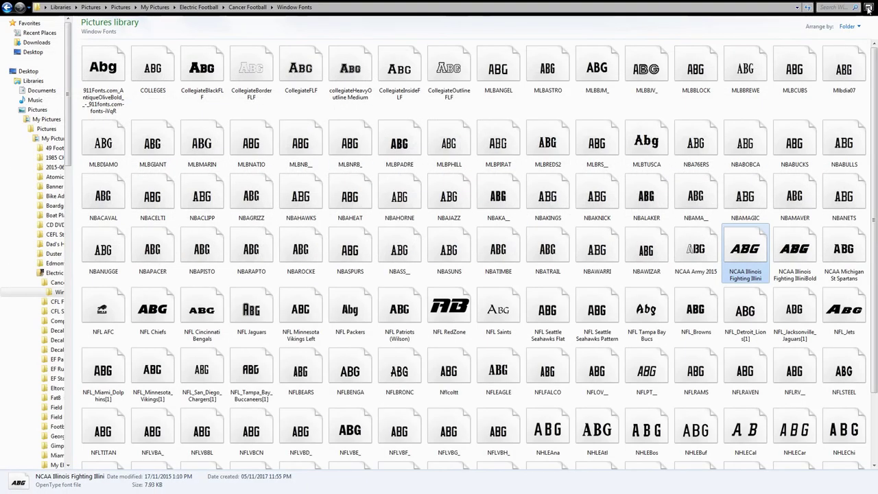